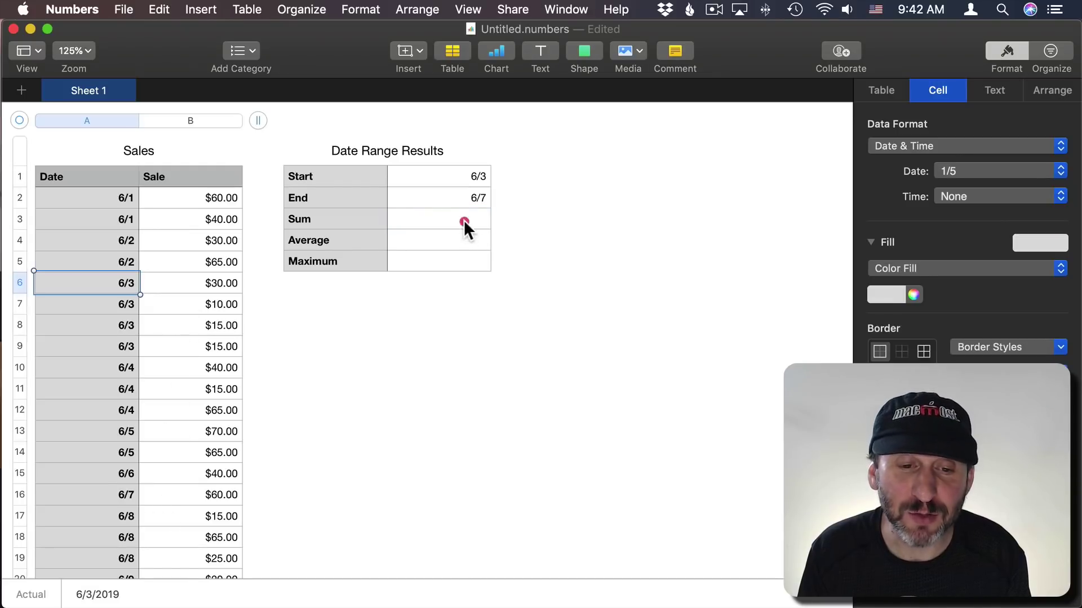
Step: Add a third column to the Sales table beside the Sale column
left_click(464, 220)
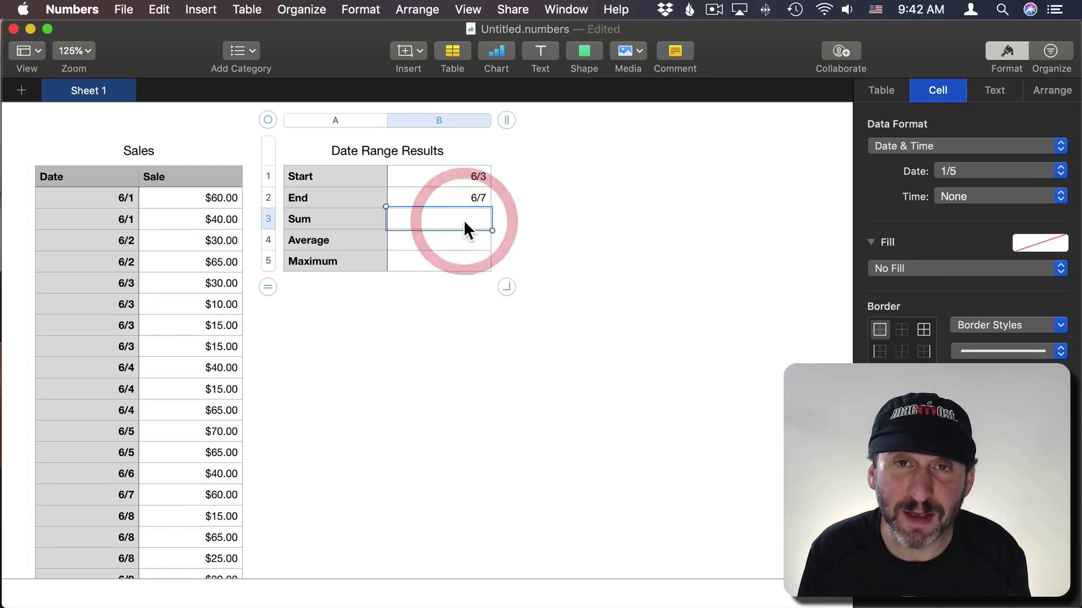
left_click(113, 282)
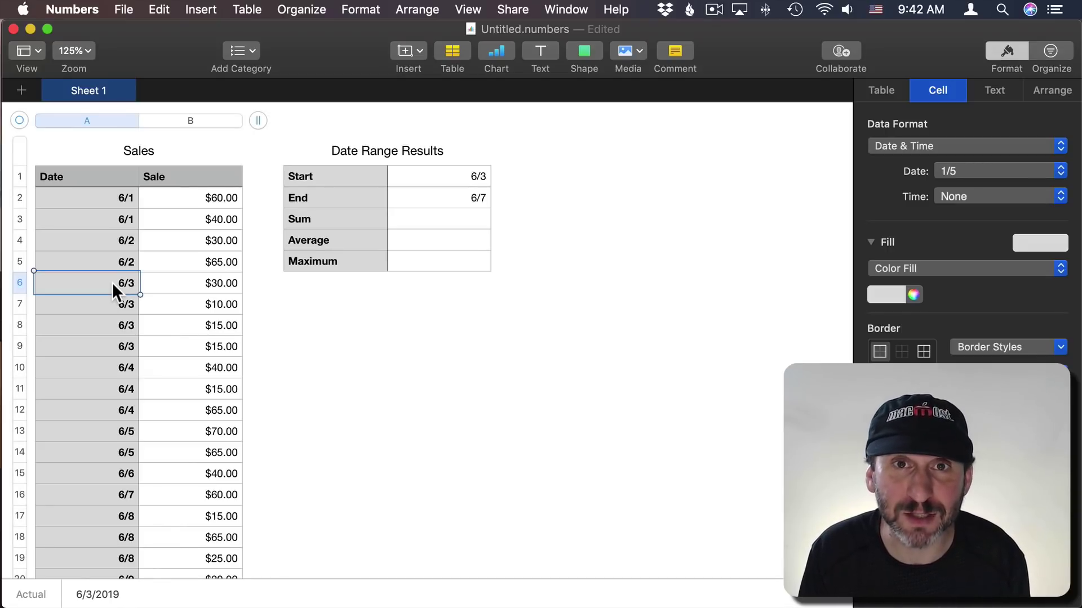
left_click_drag(232, 171, 364, 117)
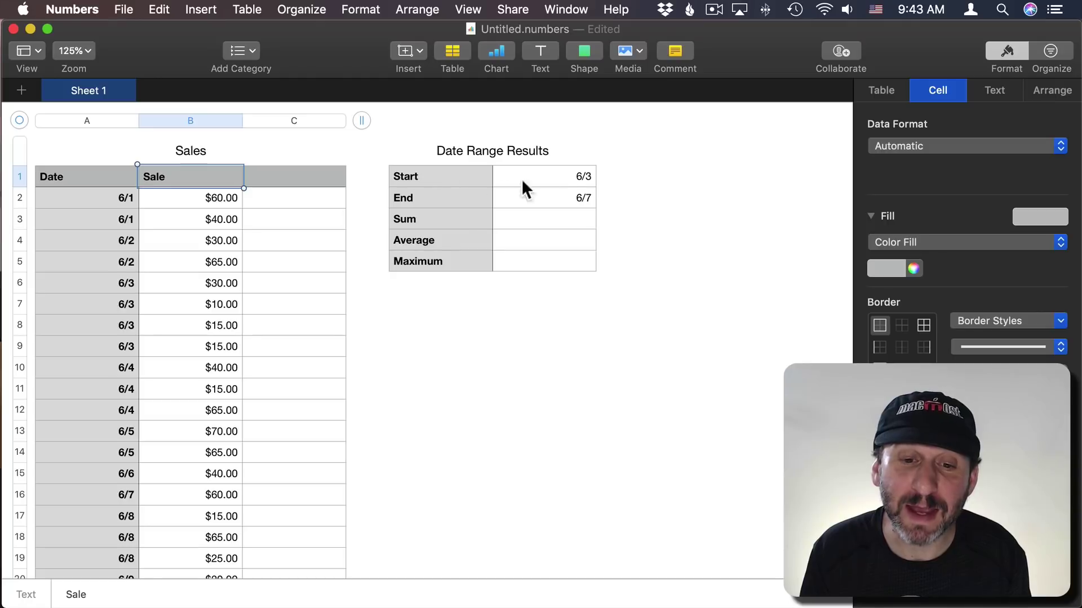
Step: In Sales cell C2, enter a formula testing whether date A2 is >= the Start date in Date Range Results B1
left_click(286, 201)
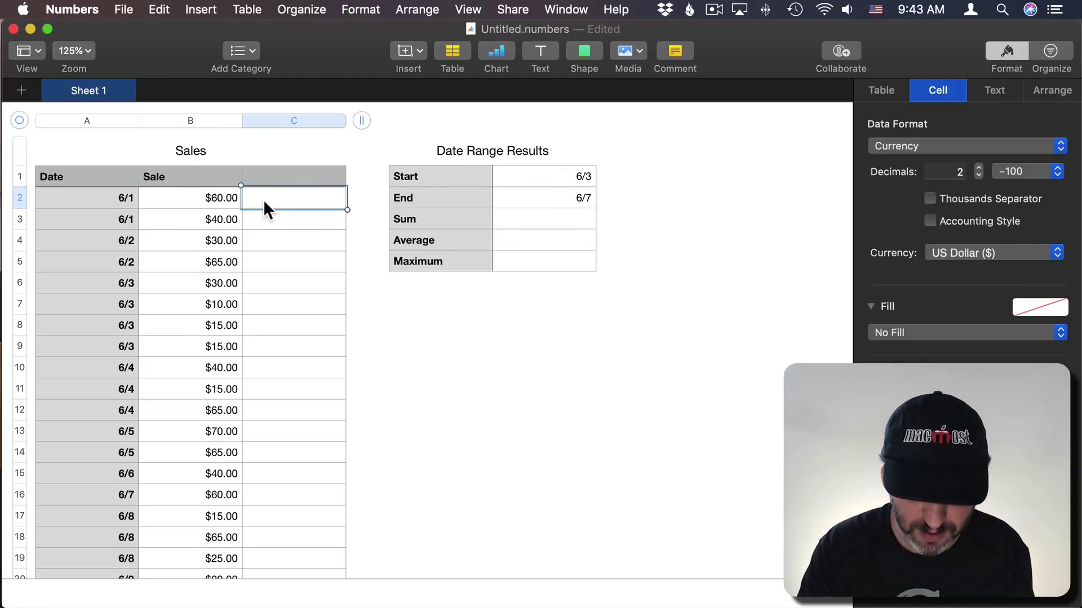
key("equal")
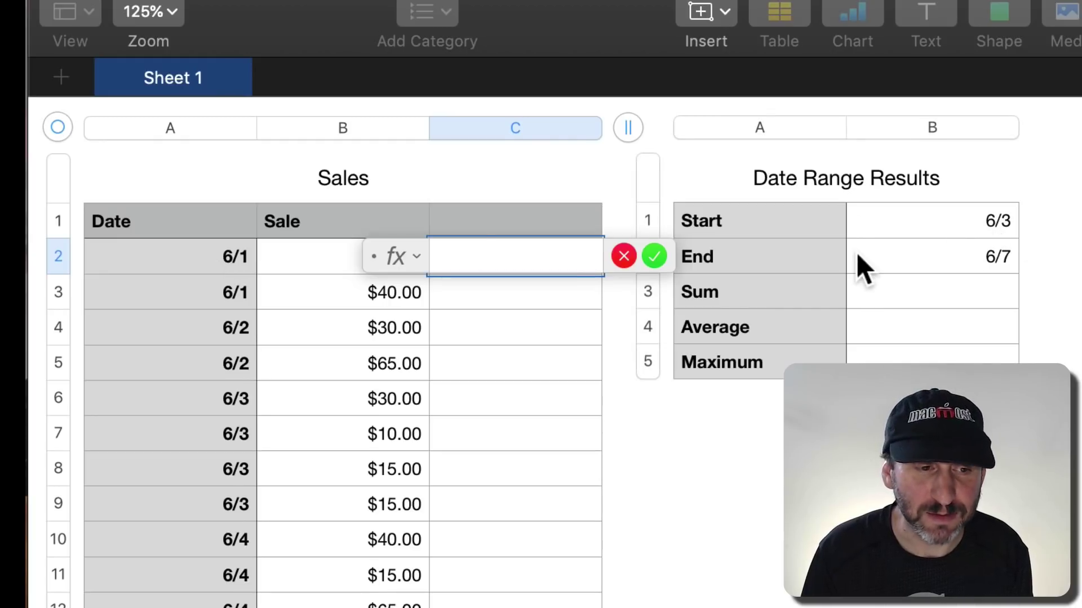
left_click(192, 252)
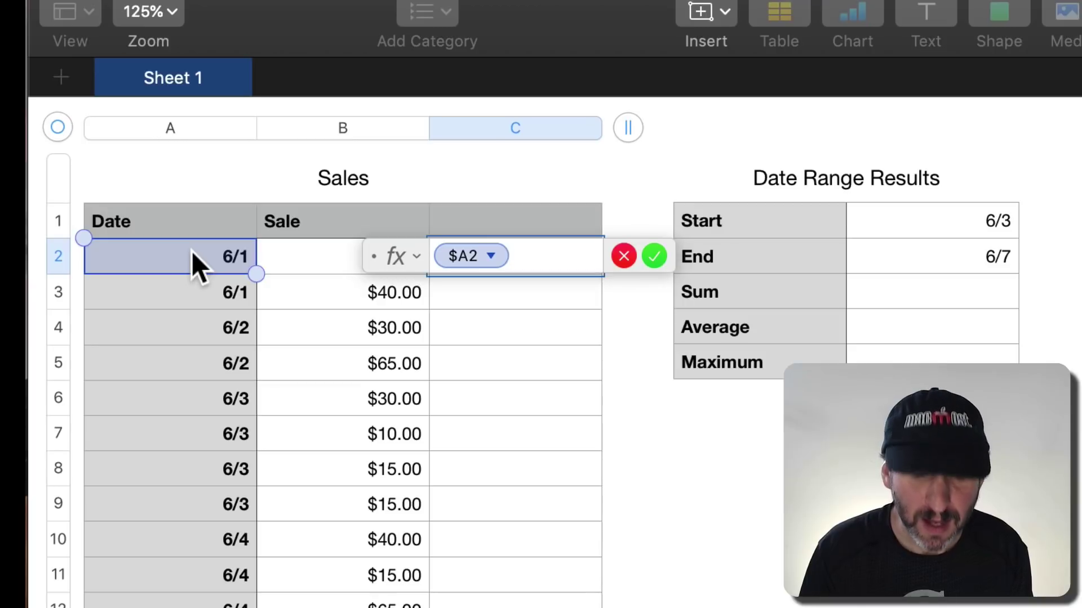
type(">=")
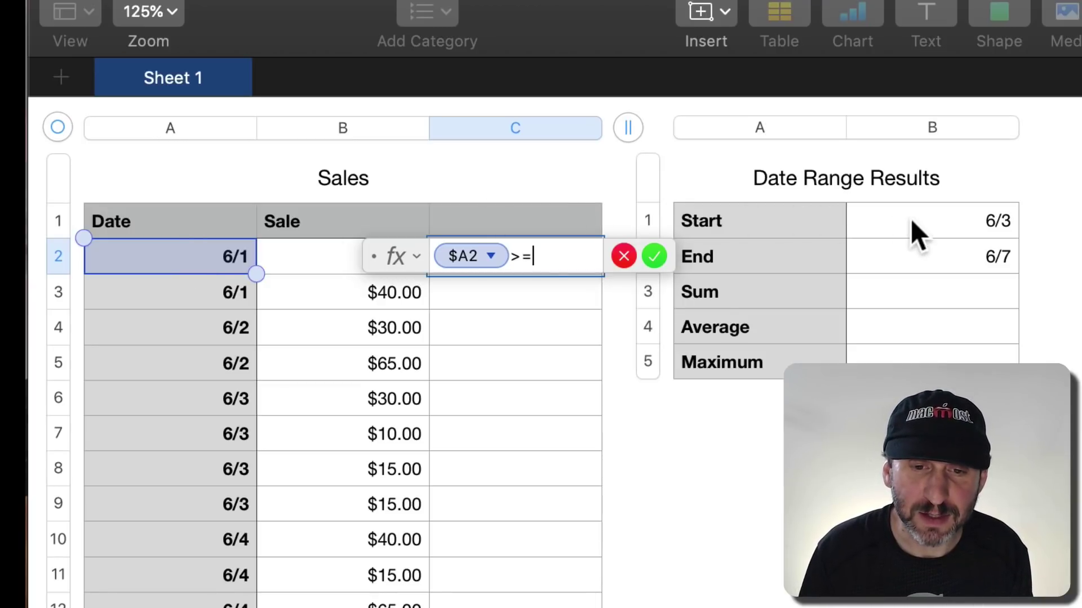
left_click(932, 218)
Step: Preserve the row and column of the Start date reference in the C2 formula and accept the formula
left_click(732, 256)
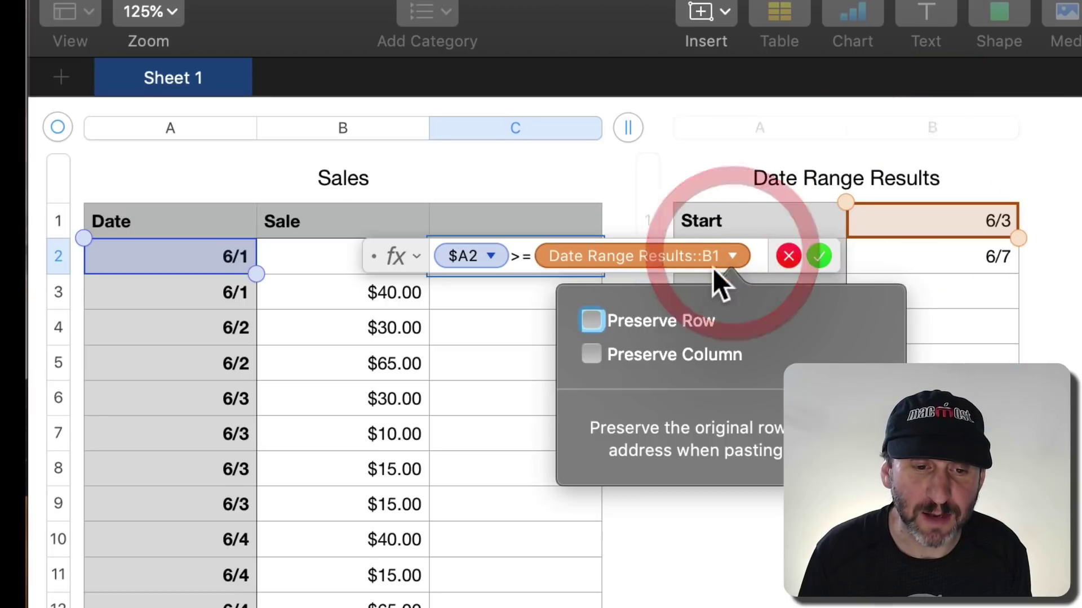
left_click(640, 320)
left_click(637, 350)
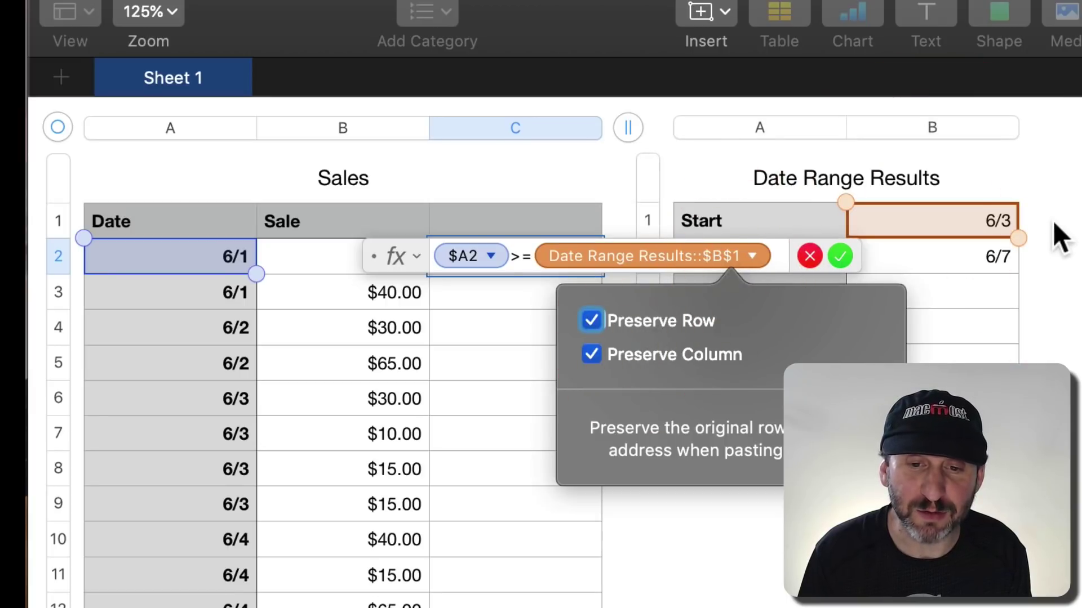
left_click(992, 231)
left_click(841, 255)
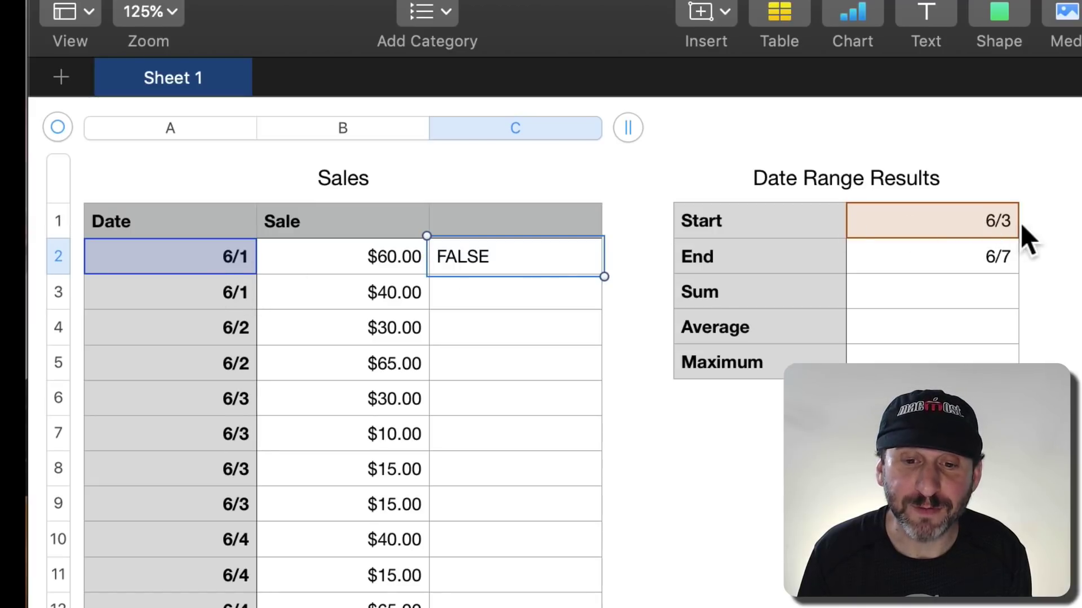
Step: Test the C2 formula by copying it to C10 in the Sales table, and clear C10 again
left_click(471, 261)
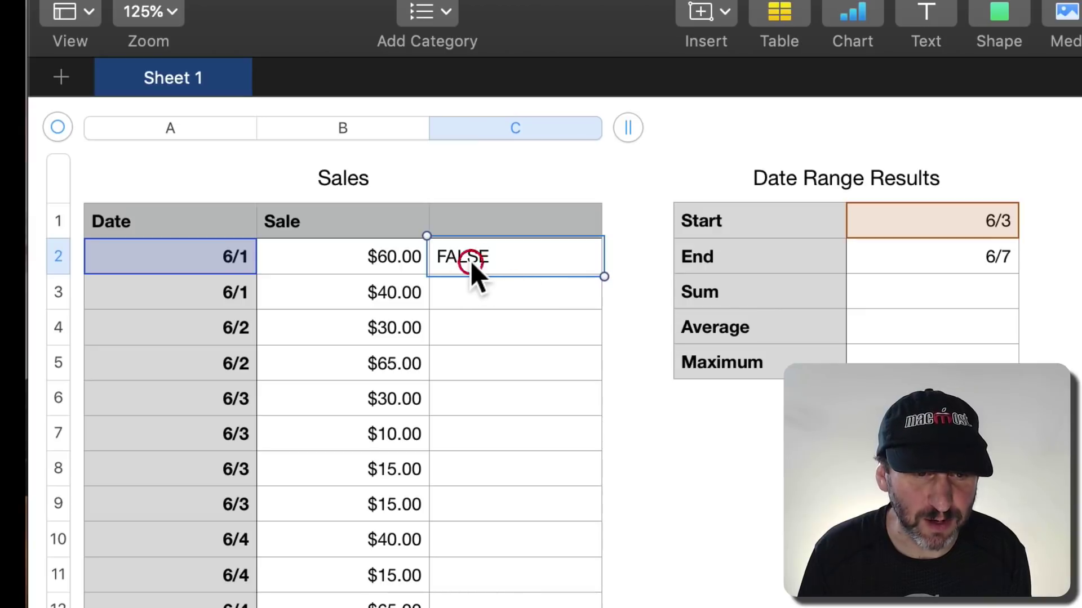
left_click(267, 532)
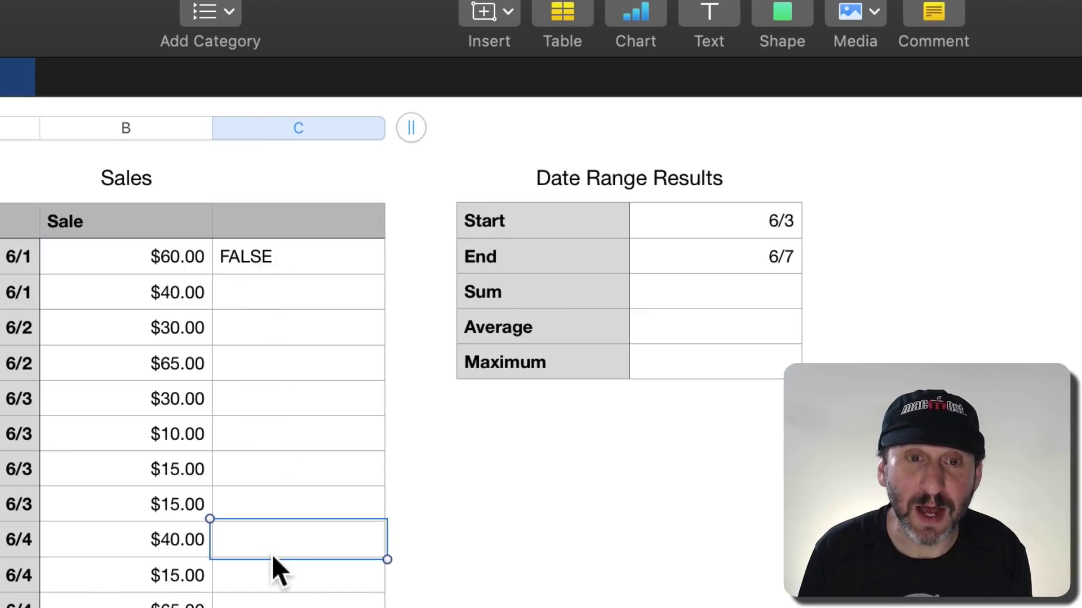
type("TRUE")
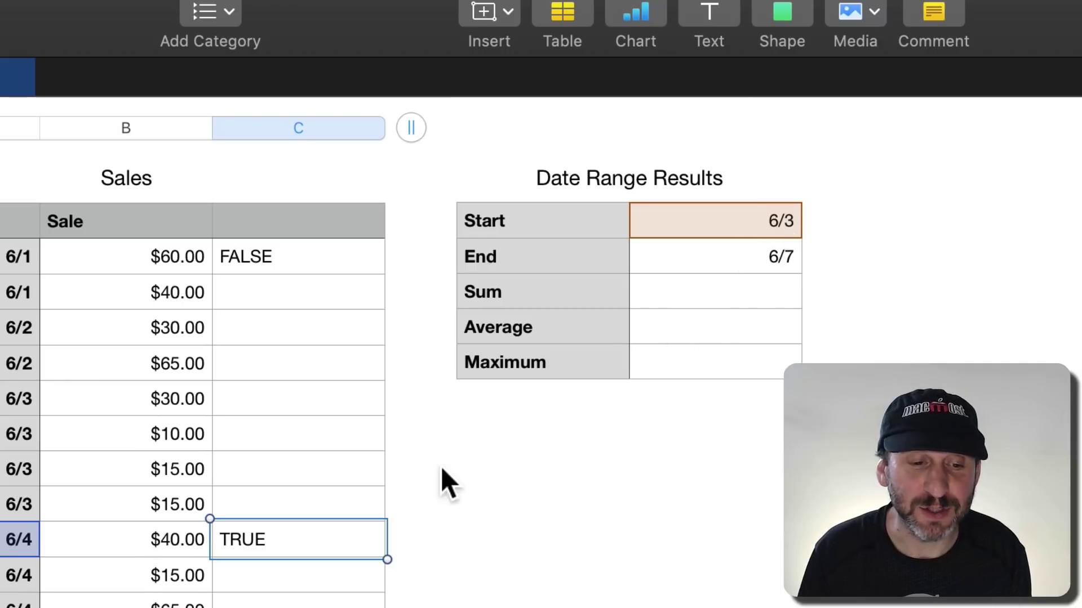
key("BackSpace")
Step: Extend the C2 formula with a second condition, $A2 <= the End date in Date Range Results B2
left_click(276, 257)
left_click(276, 256)
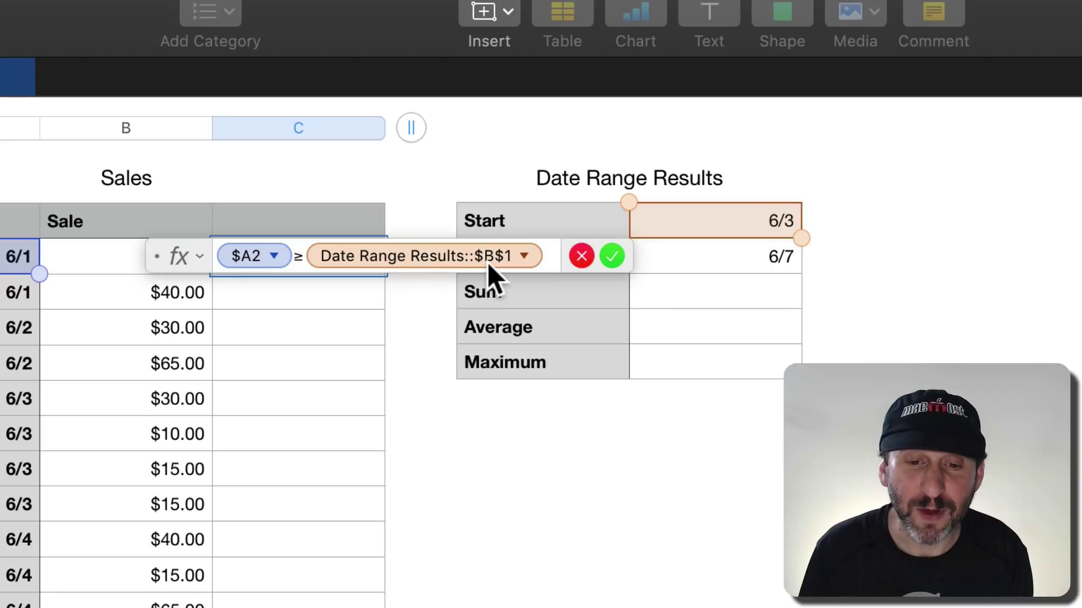
type(",$A2")
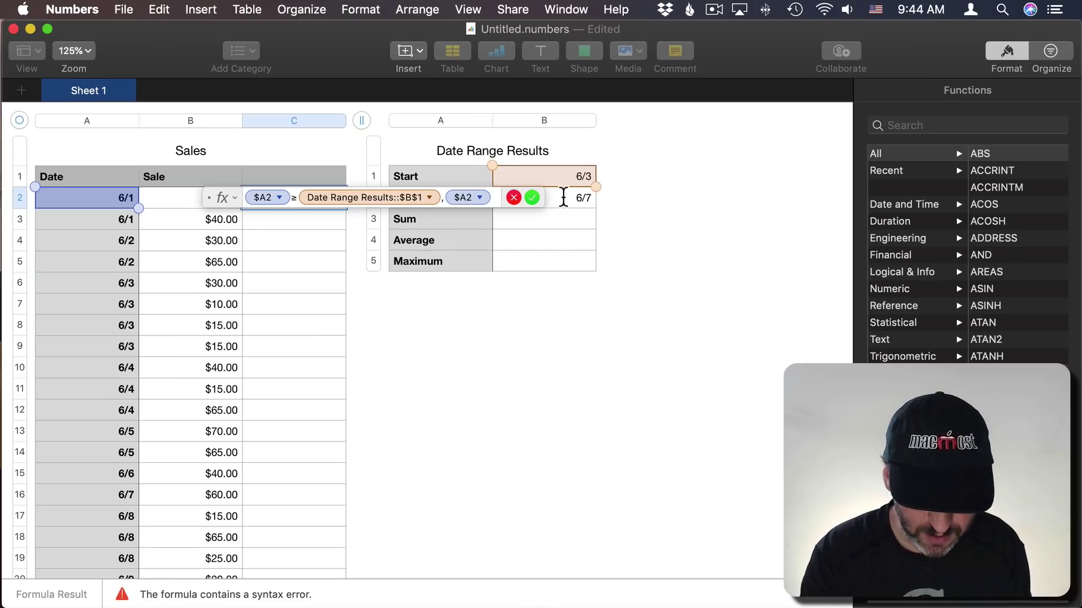
type("<=")
left_click(572, 199)
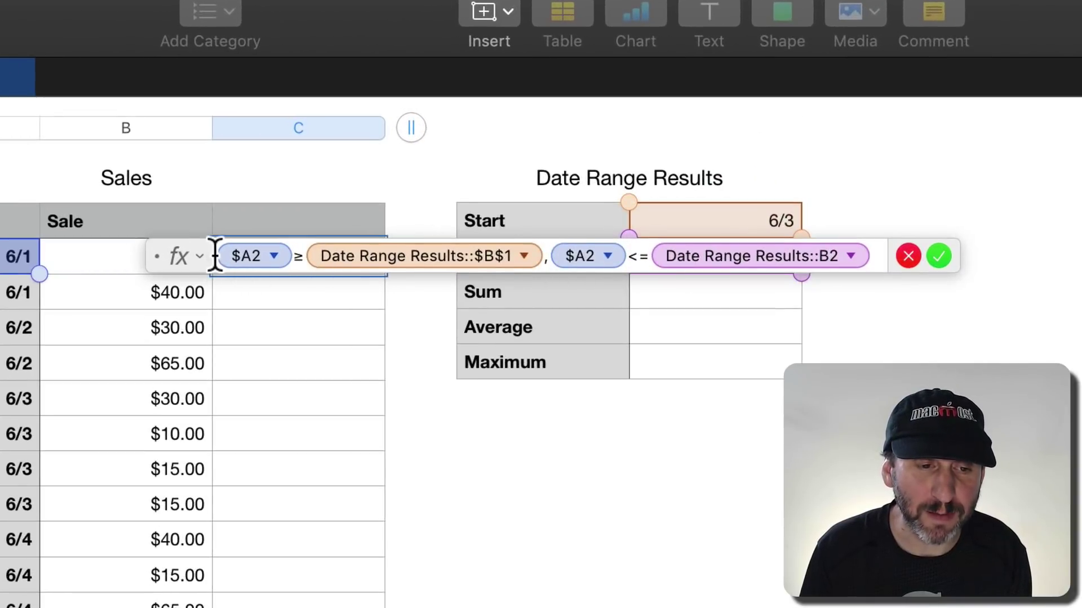
Step: Wrap both date conditions of the C2 formula in an AND function and review its two arguments
left_click(212, 255)
type("AND(")
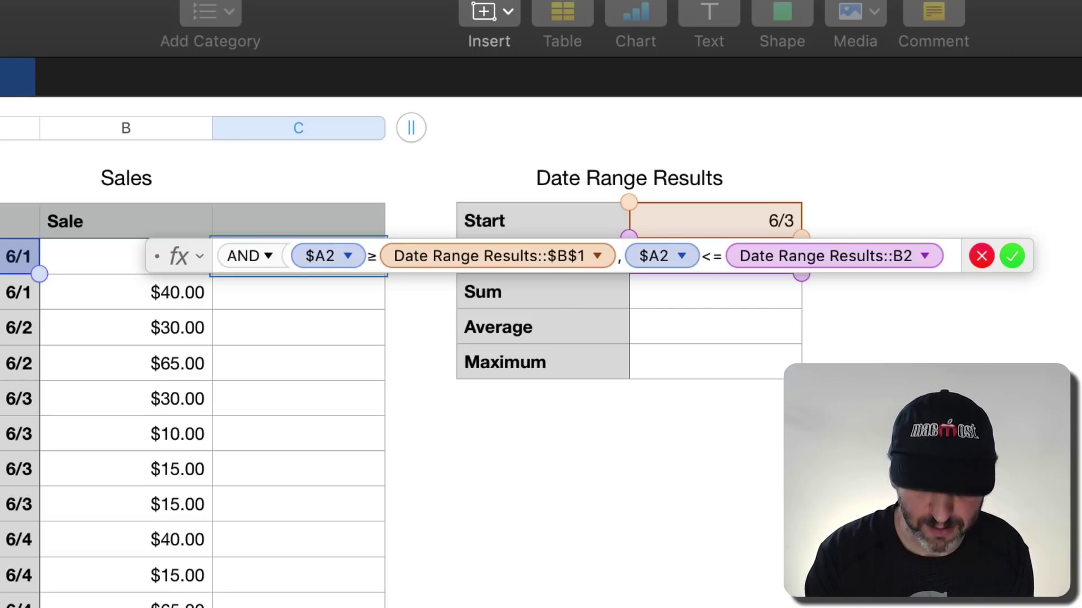
type(")")
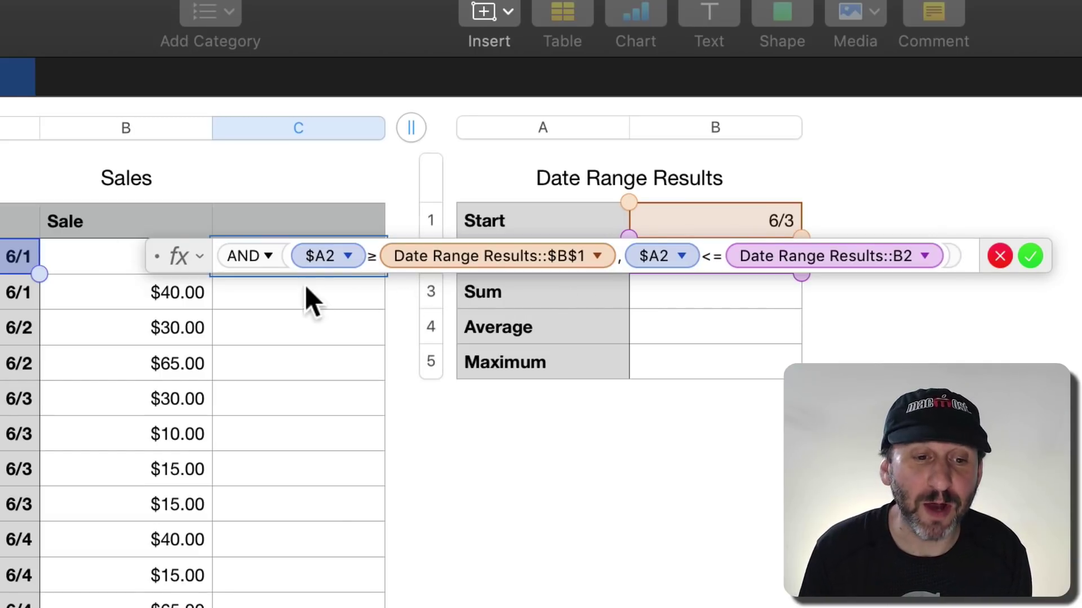
left_click_drag(291, 254, 615, 253)
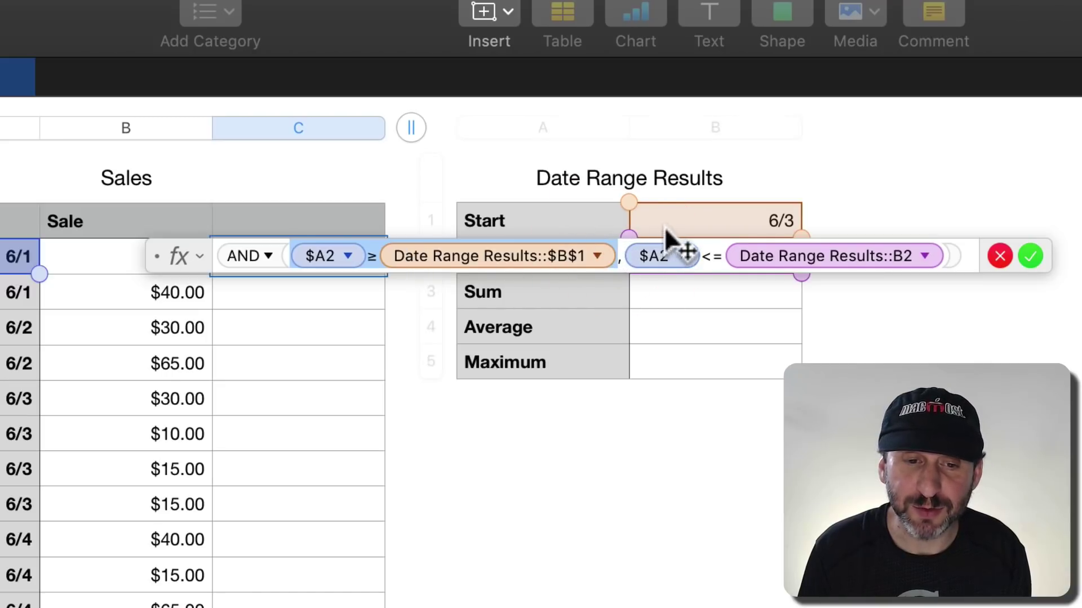
left_click_drag(624, 258, 928, 259)
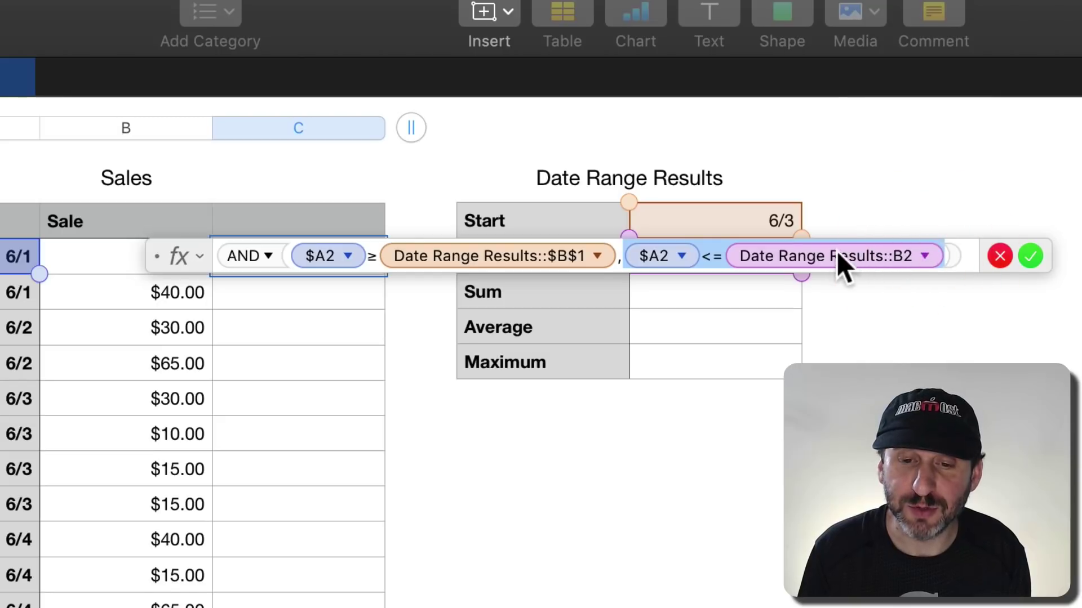
Step: Preserve the row and column of the End date reference in the AND formula and accept the formula
left_click(928, 256)
left_click(854, 322)
left_click(782, 355)
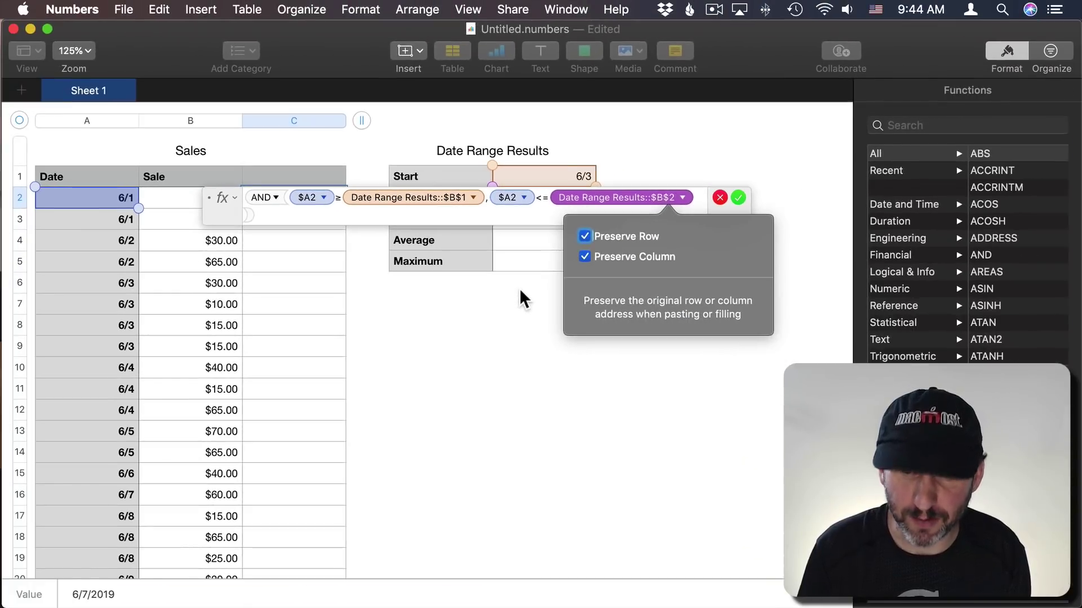
key("Return")
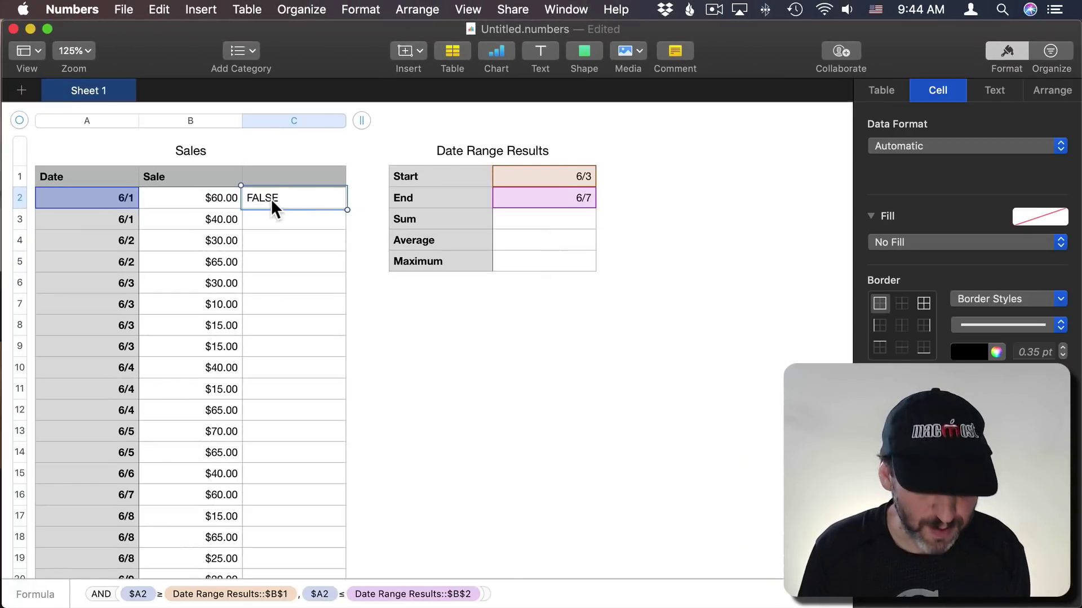
Step: Fill the C2 formula down through C22 in the Sales table and check the rows within the date range
scroll(278, 495, "down", 4)
left_click(269, 525, "shift")
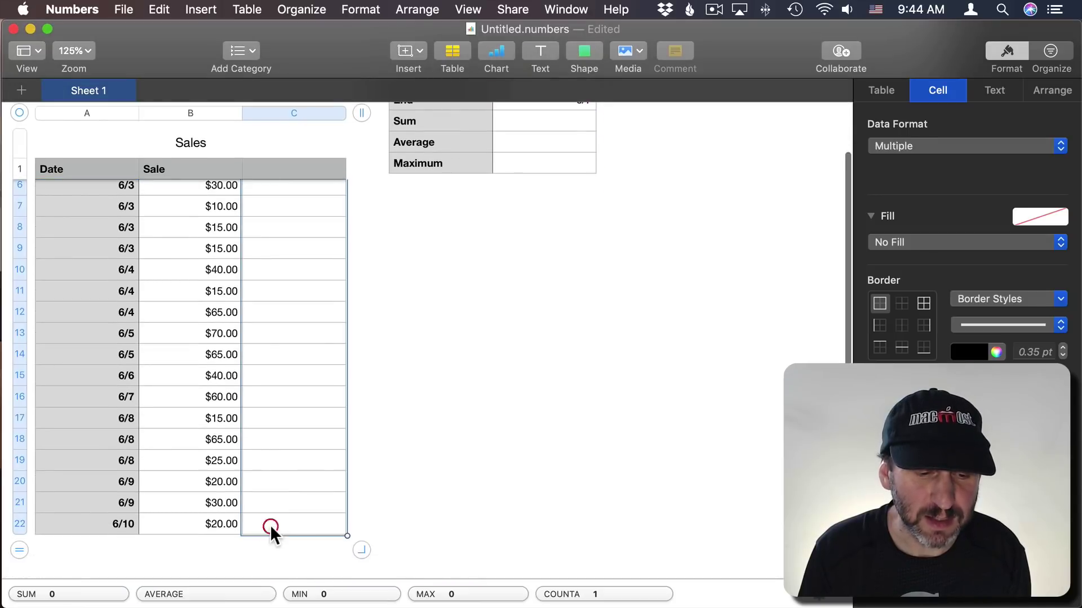
key("super+backslash")
scroll(269, 525, "up", 4)
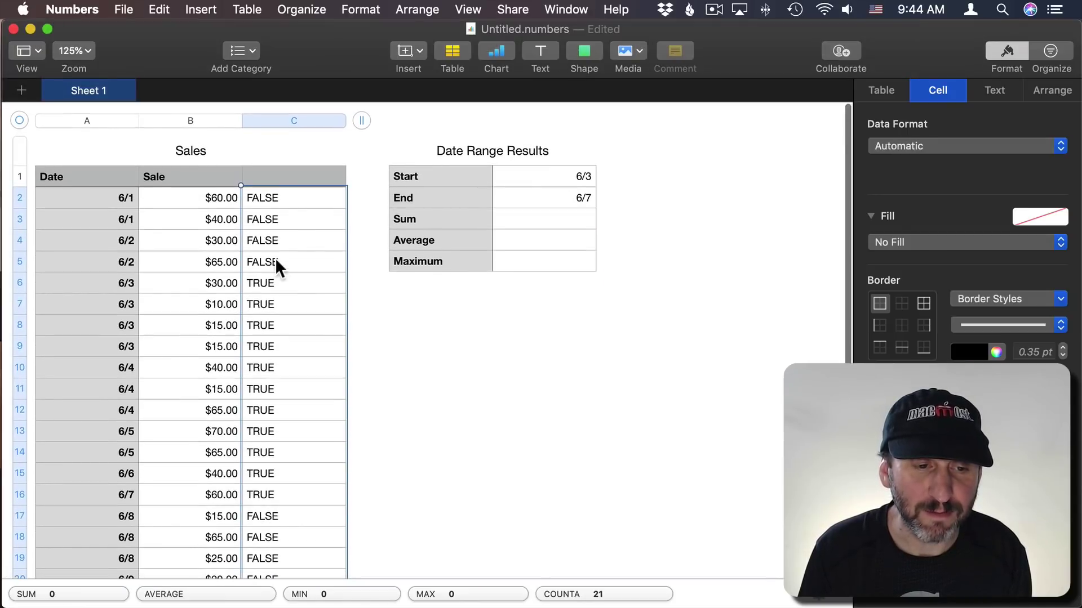
left_click(263, 282)
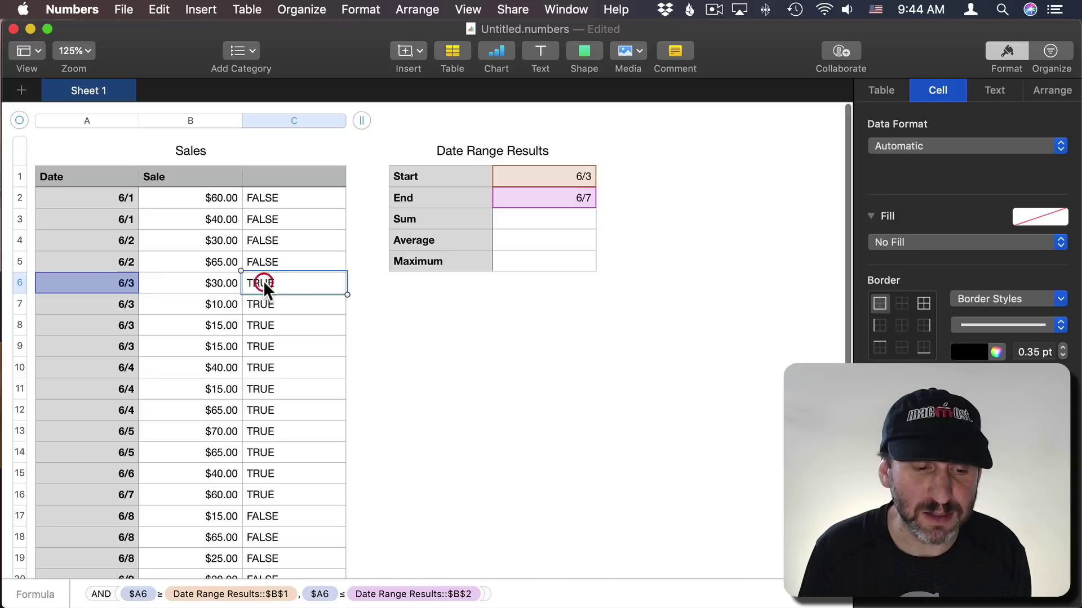
left_click(268, 494, "shift")
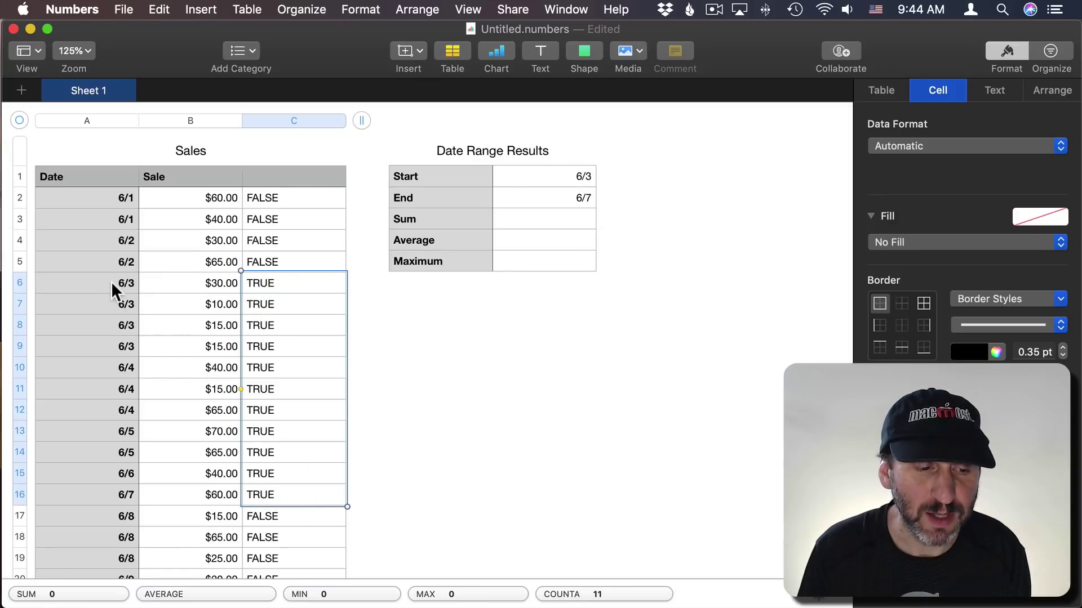
Step: Set the Start date in Date Range Results to 6/2
left_click(581, 175)
double_click(585, 176)
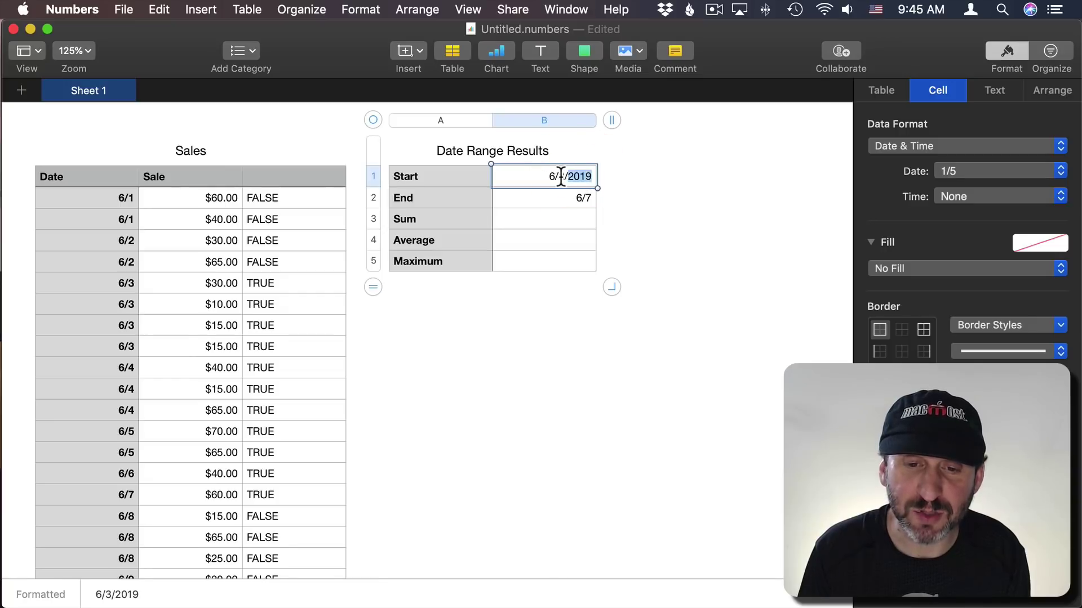
double_click(562, 177)
type("2")
key("Return")
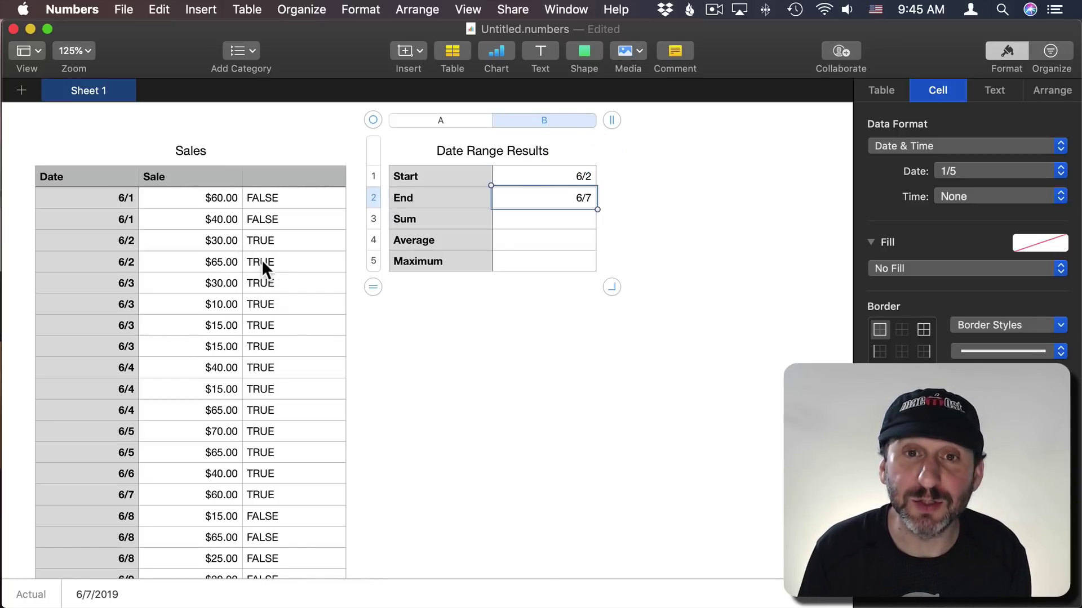
Step: Enter a SUMIF formula in the Sum cell of Date Range Results, adding the Sale column where Sales column C is true
left_click(522, 214)
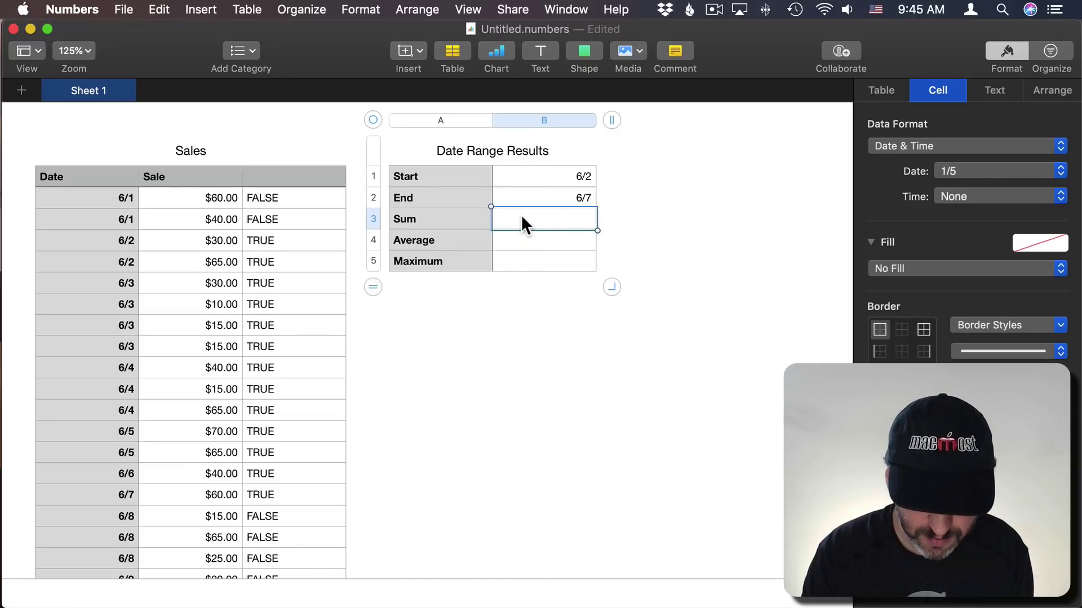
type("=")
type("SU")
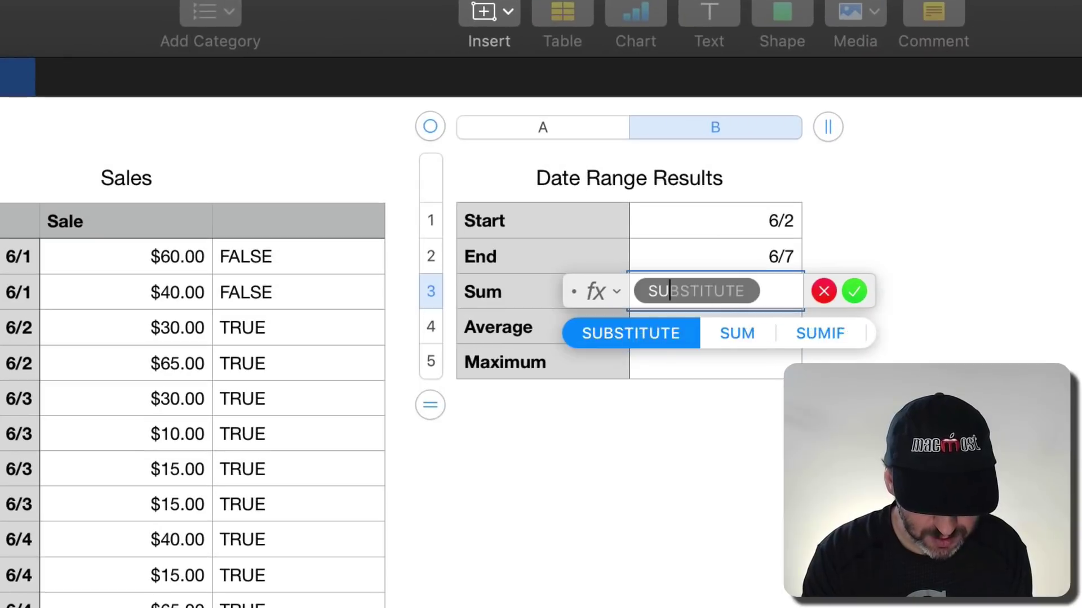
type("MIF")
key("Return")
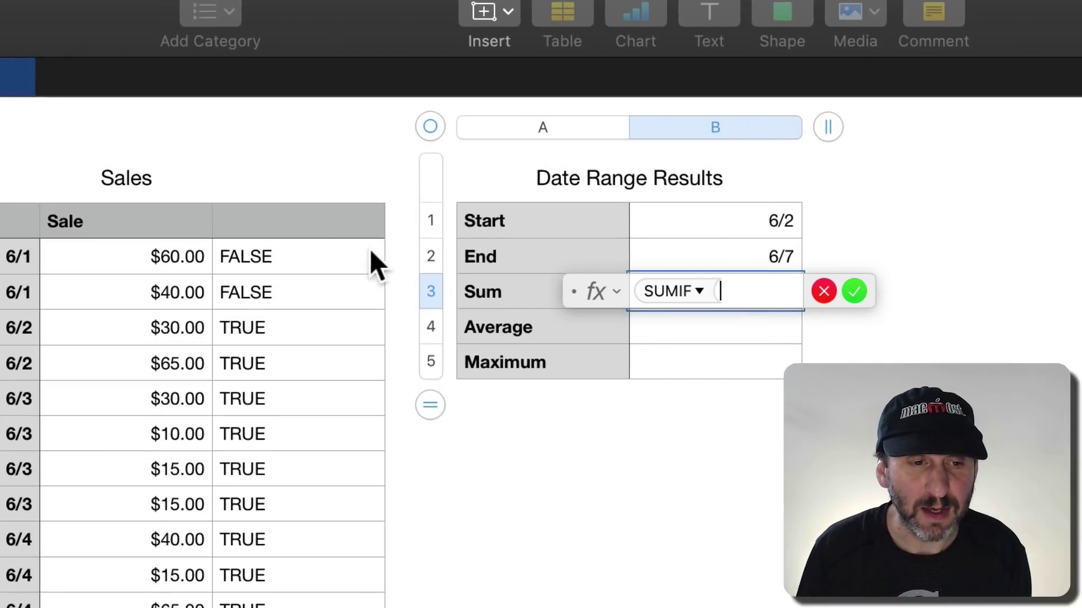
left_click(291, 131)
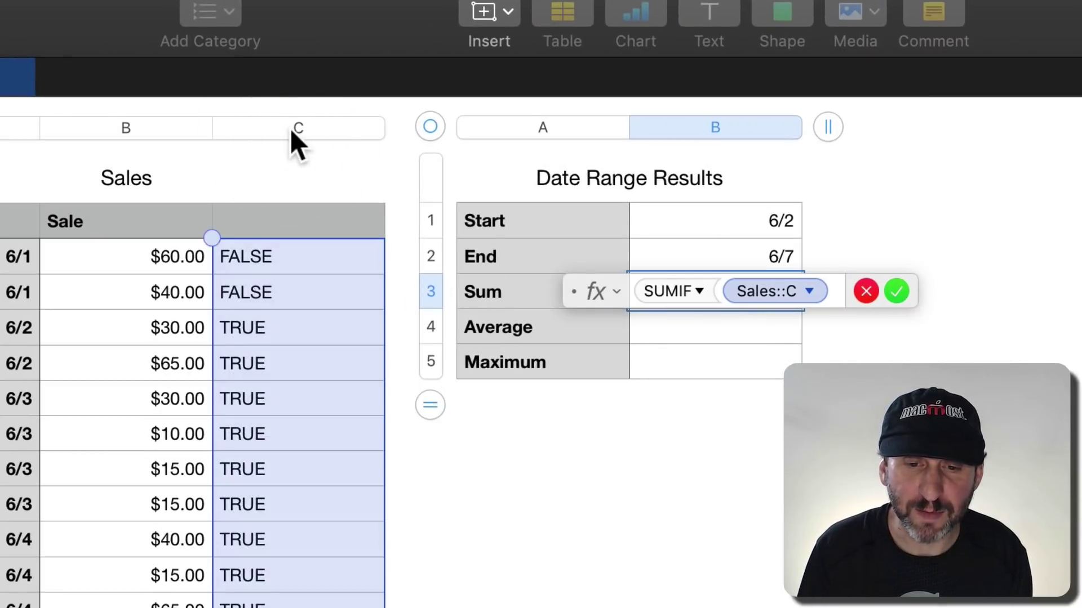
type(", ")
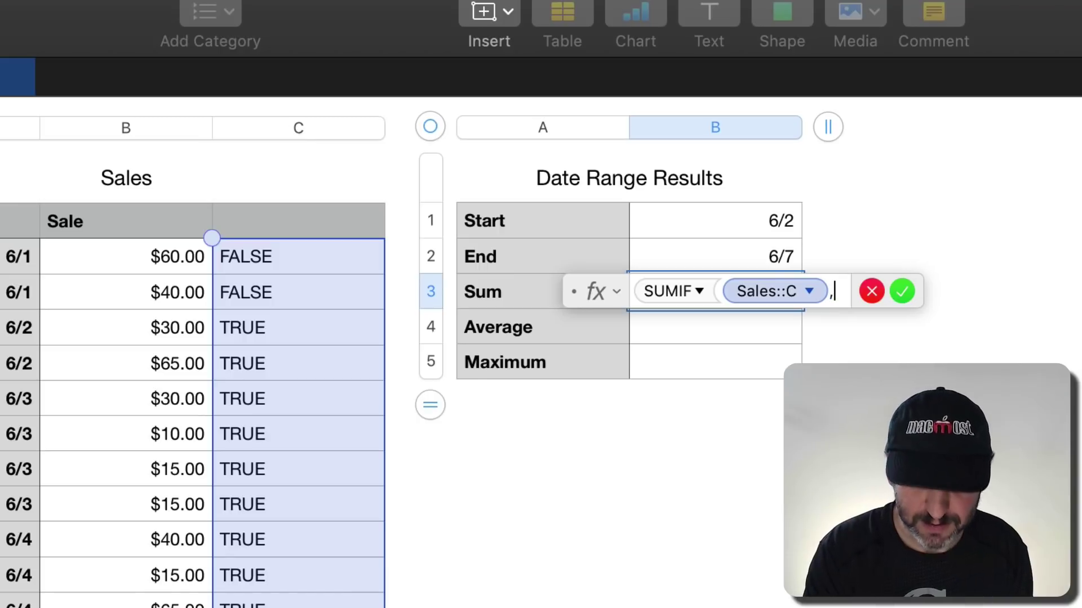
type("tru")
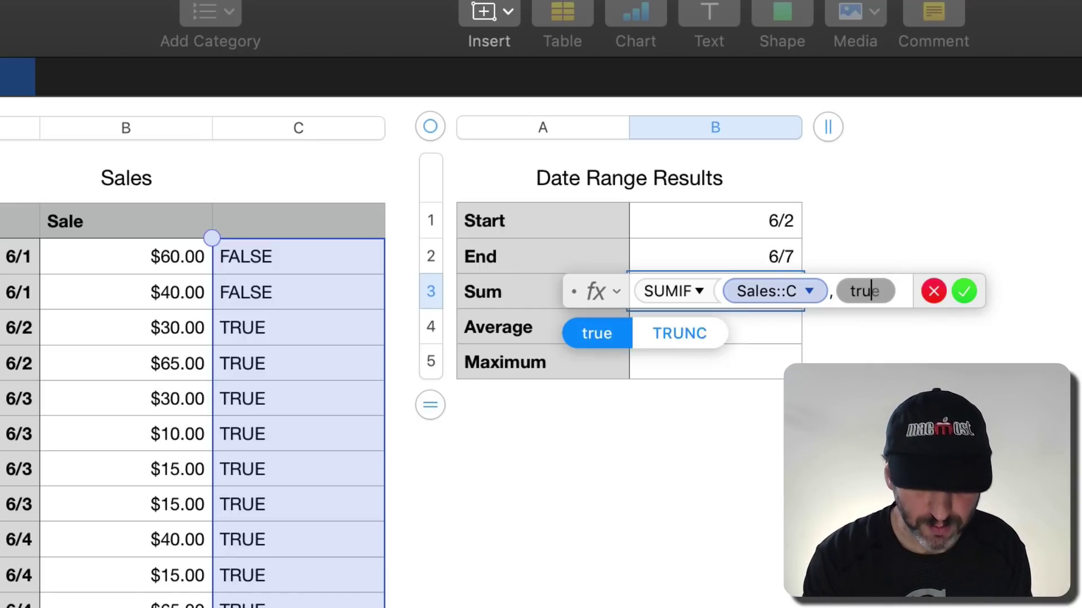
key("Return")
type(",")
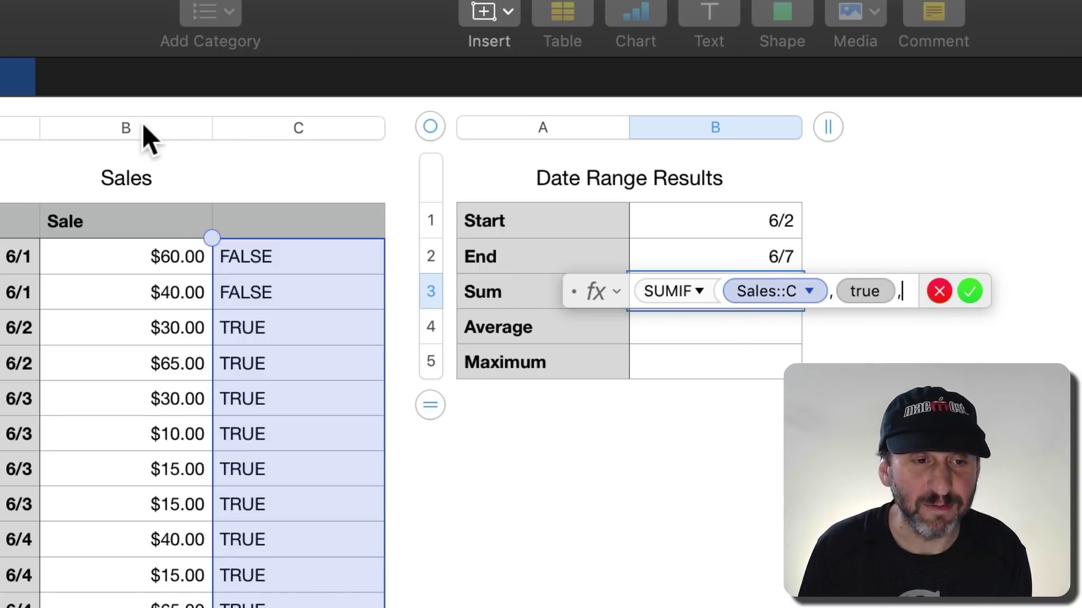
left_click(125, 128)
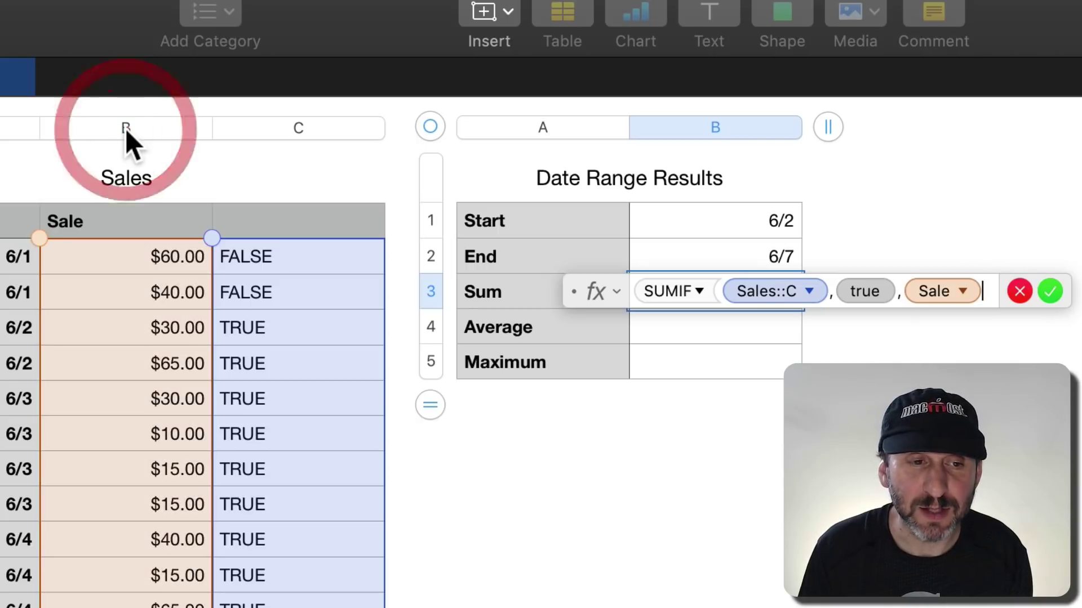
key("Return")
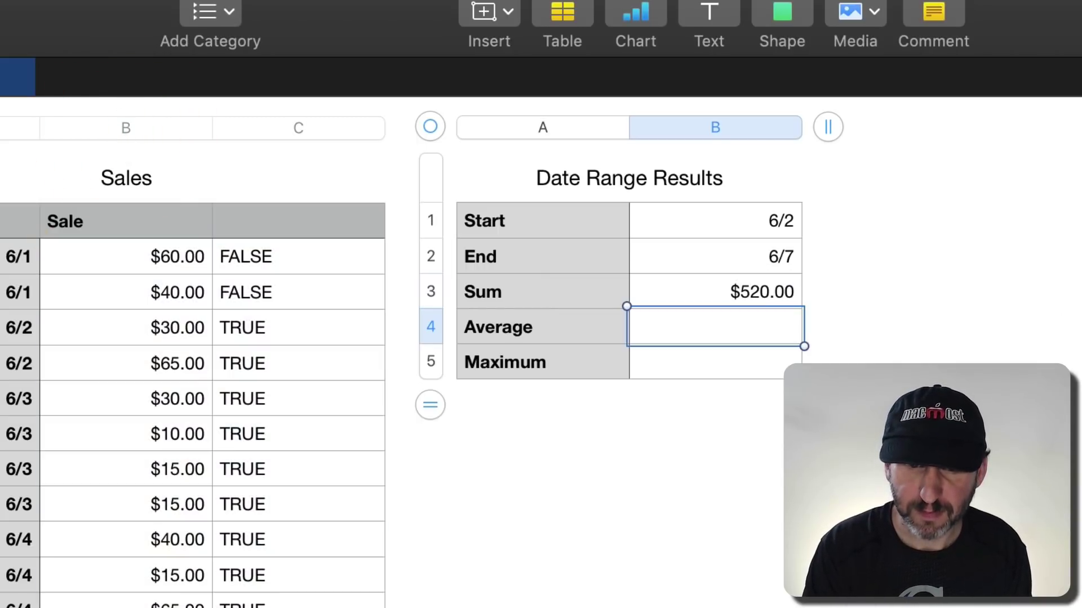
Step: Set the Start date in Date Range Results to 6/3
double_click(765, 219)
double_click(745, 221)
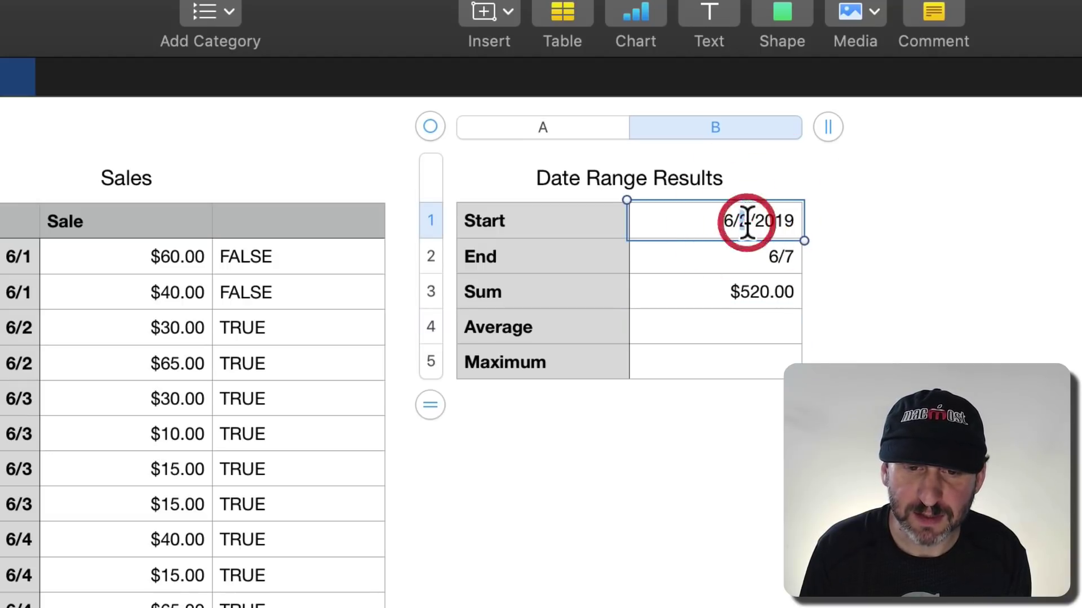
type("3")
key("Return")
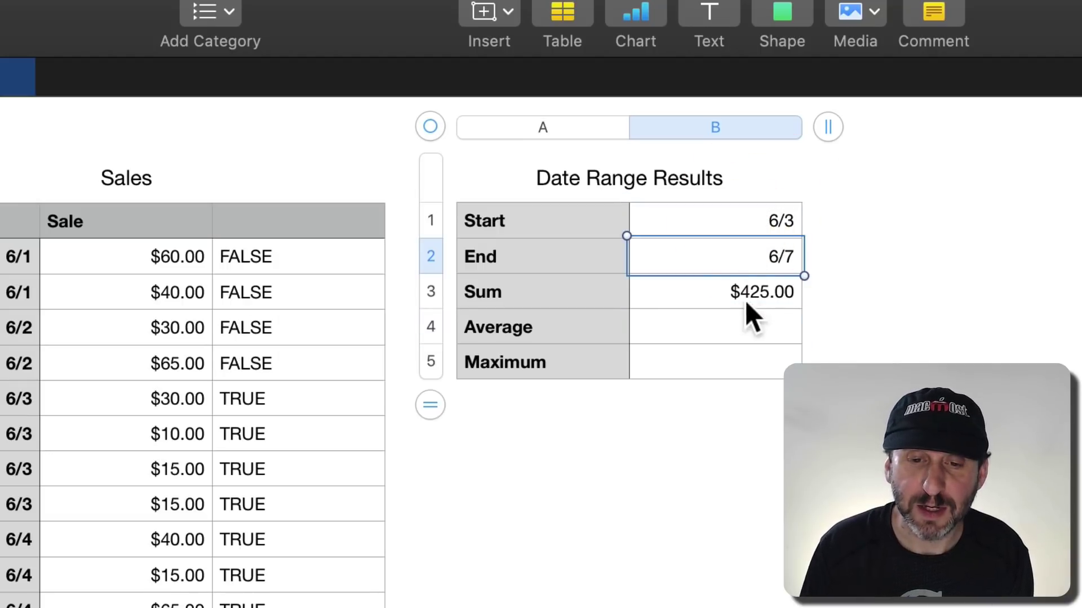
Step: Title the TRUE/FALSE column of the Sales table "In Range?"
left_click(272, 221)
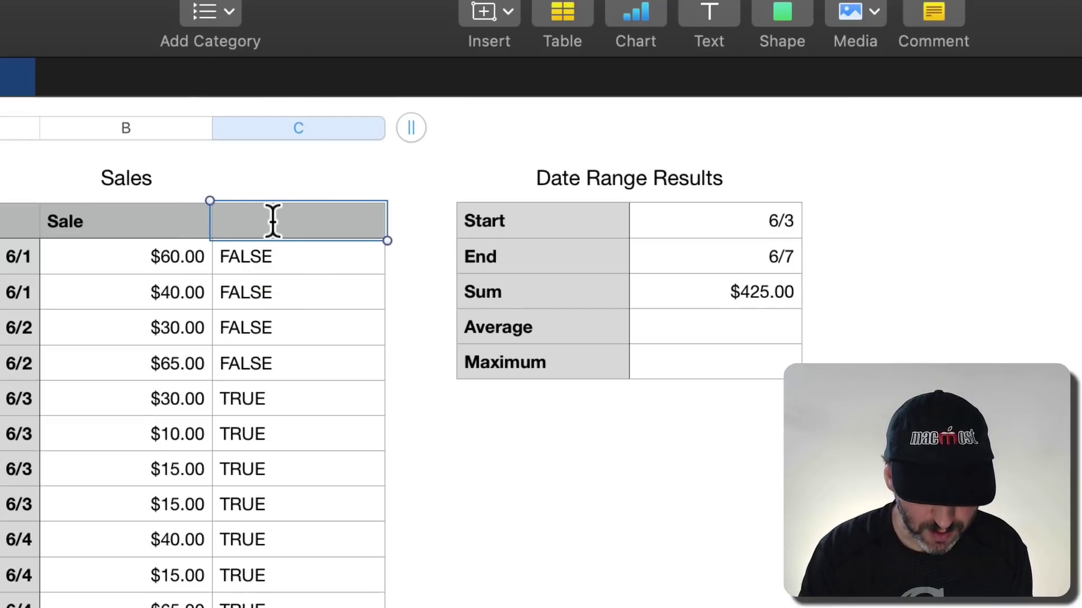
type("In Range")
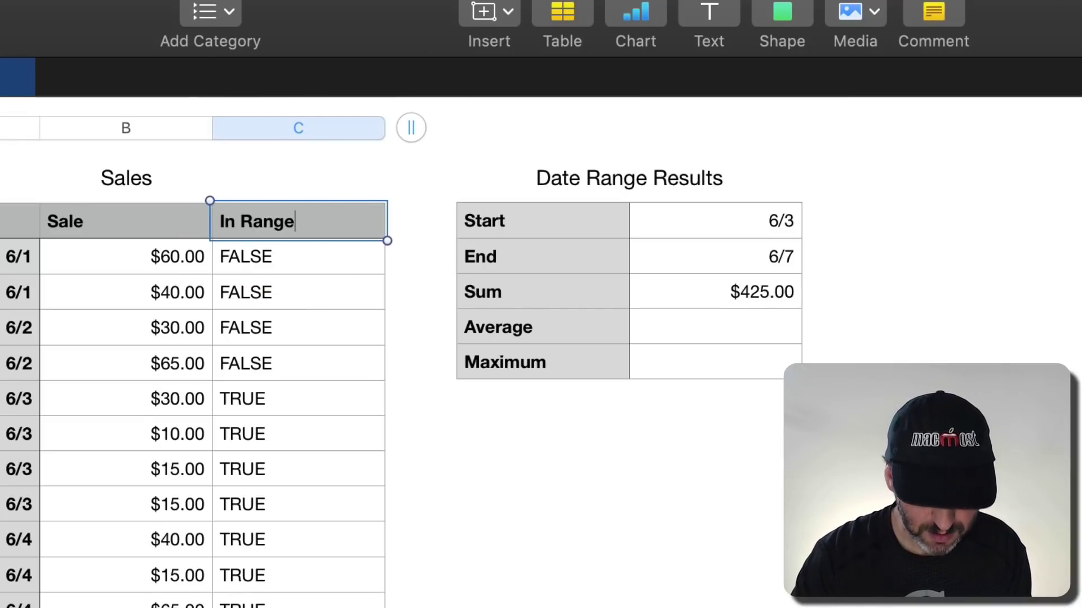
type("?")
key("Return")
Step: Begin an AVERAGEIF formula in the Average cell of Date Range Results with the In Range? column as its test values
left_click(761, 320)
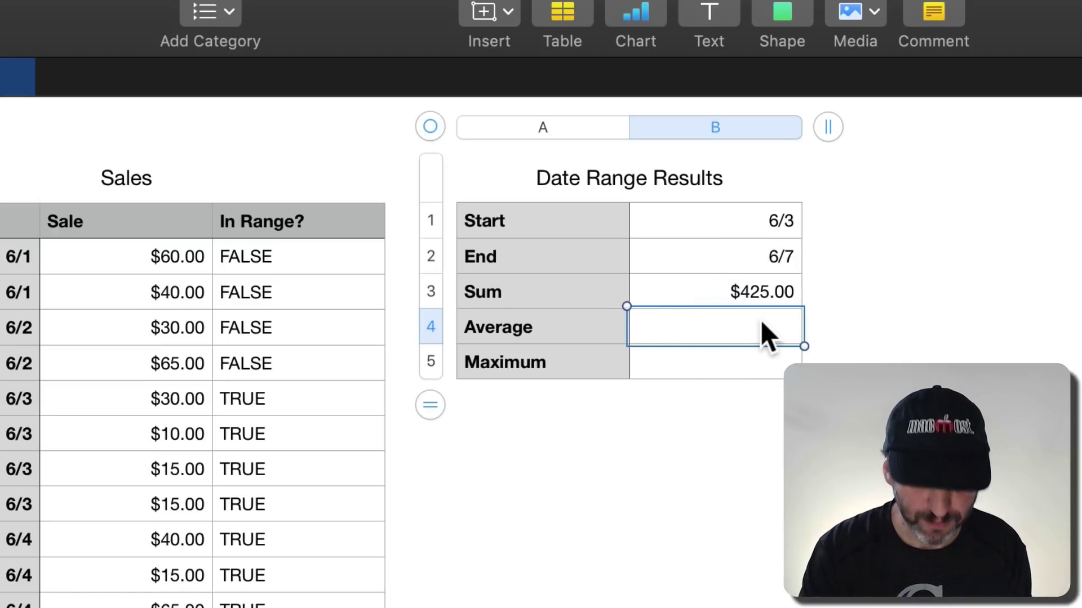
type("=A")
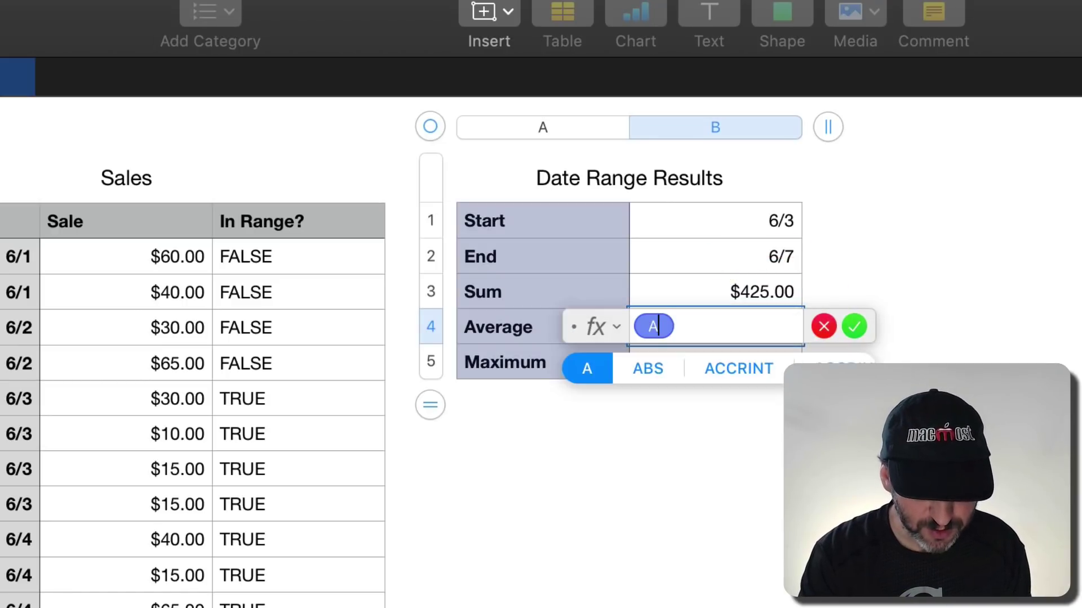
type("VER")
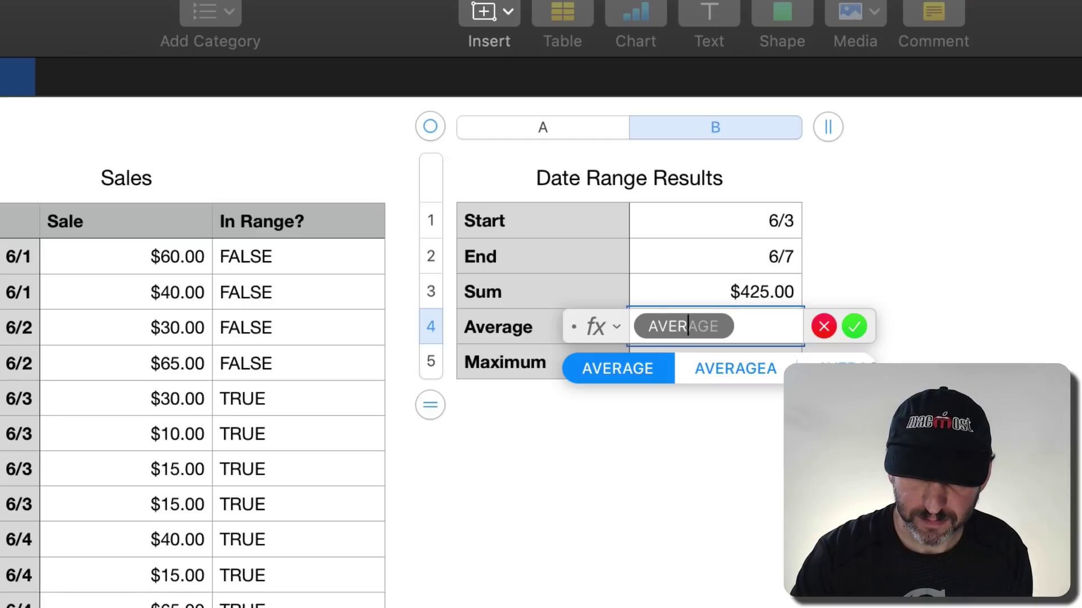
key("Right")
key("Right")
key("Return")
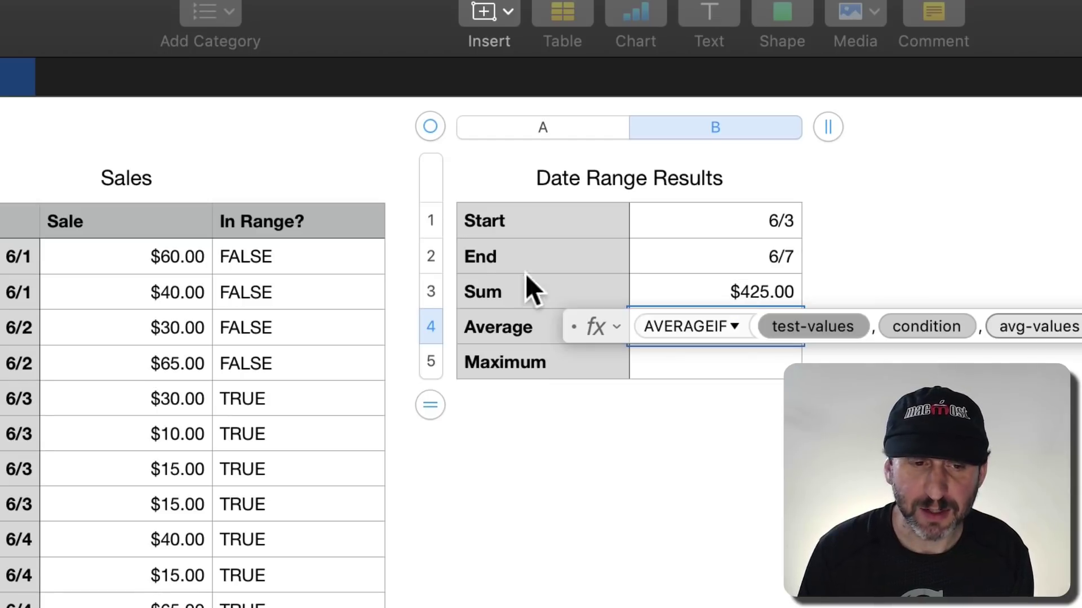
mouse_move(280, 243)
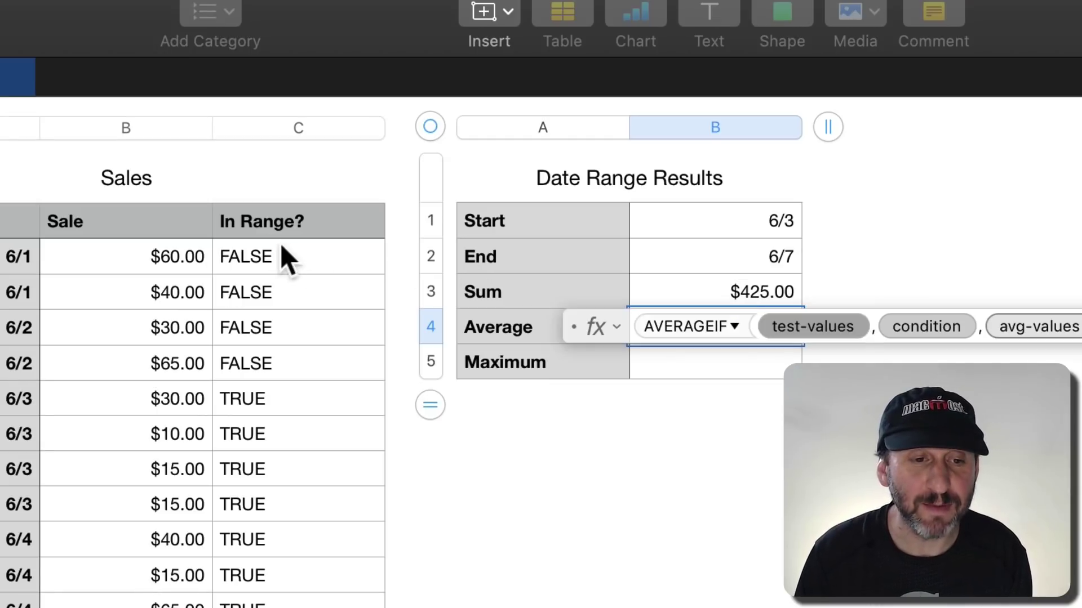
left_click(299, 127)
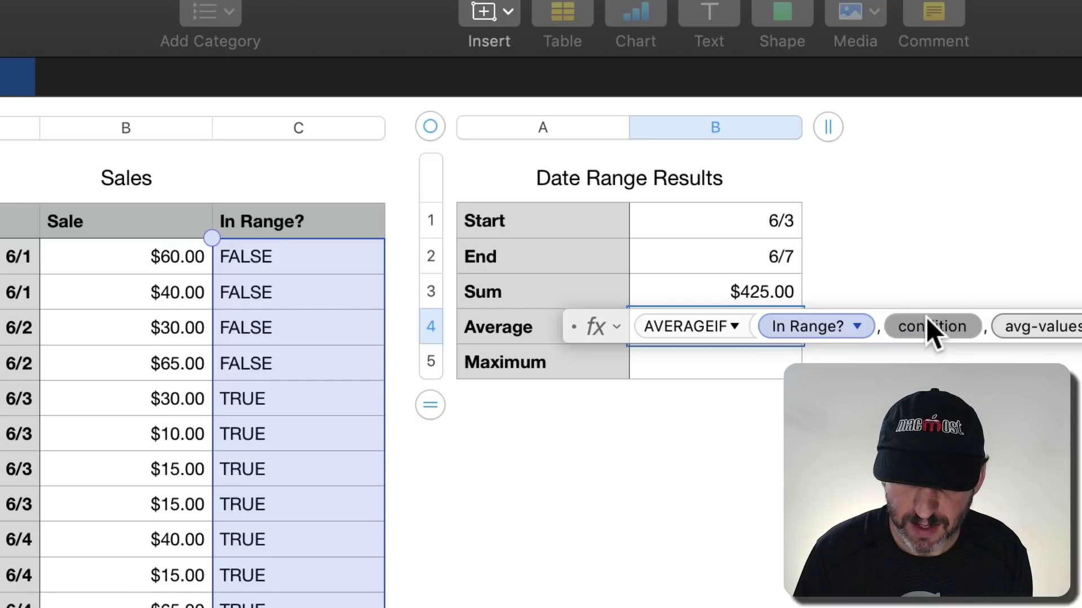
Step: Complete the AVERAGEIF formula with the condition true and the Sale column as the values to average
left_click(931, 333)
type("true")
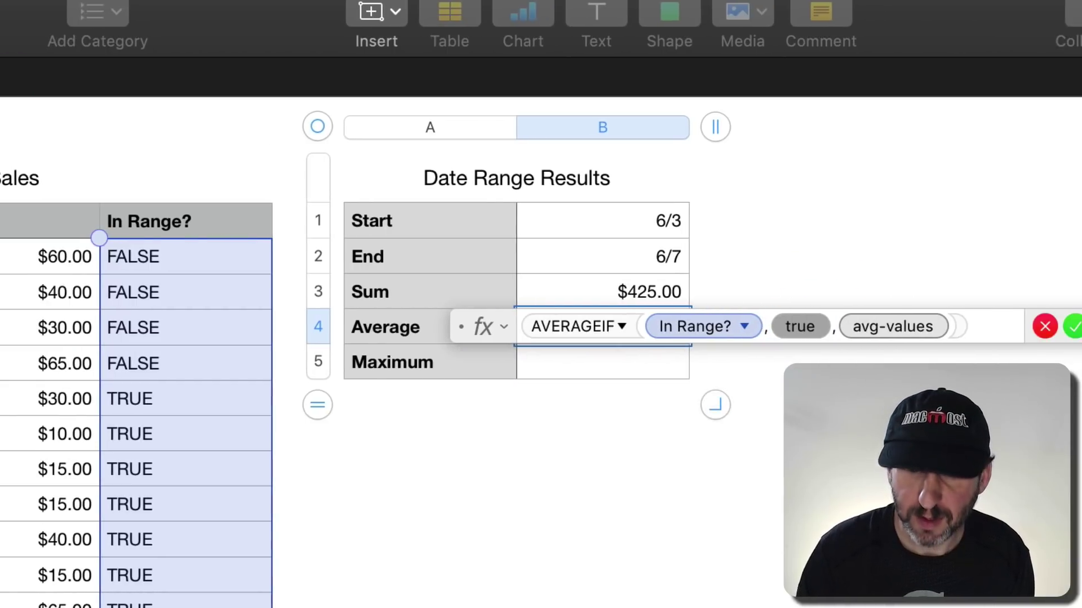
left_click(964, 327)
mouse_move(318, 207)
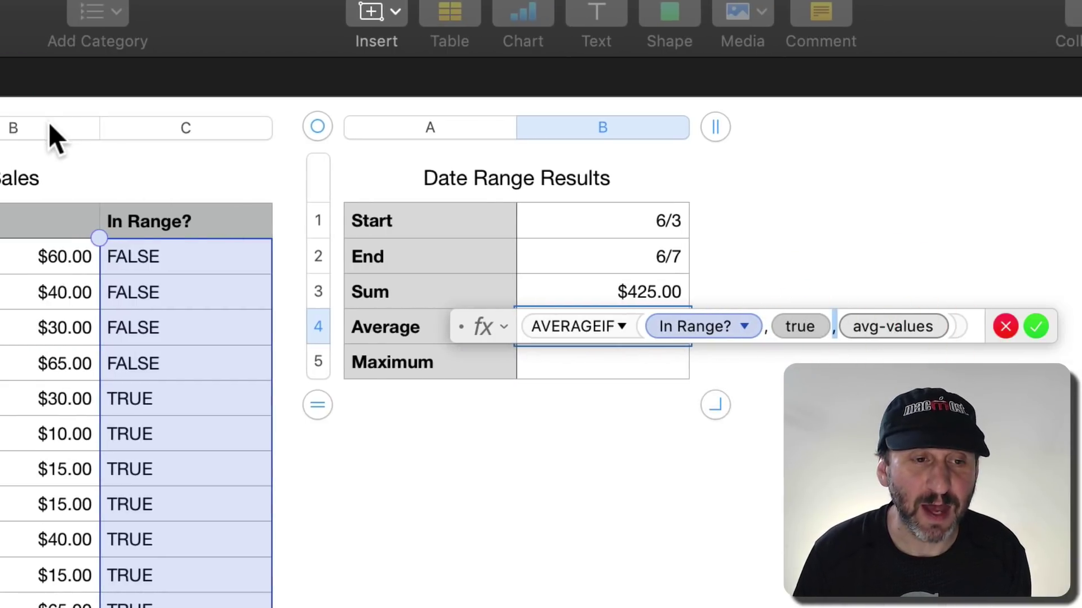
left_click(35, 129)
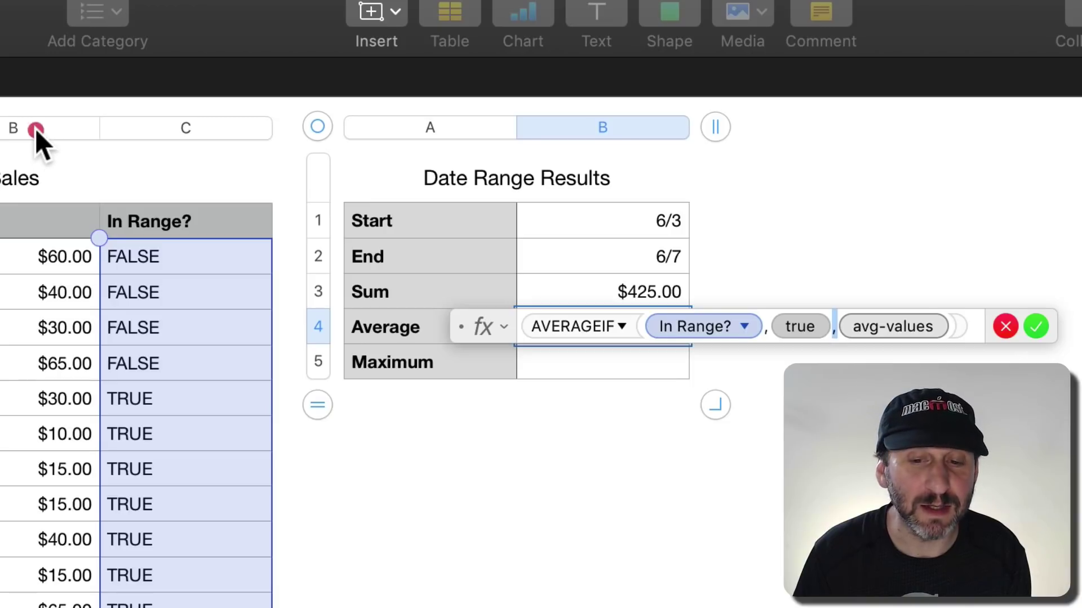
key("Return")
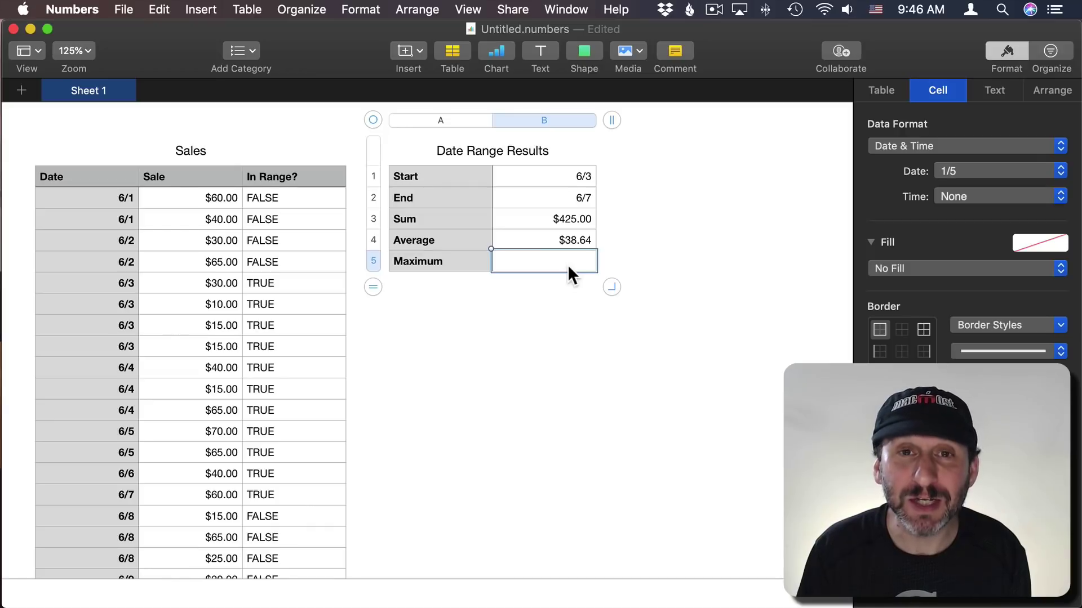
Step: Add a fourth column to the Sales table and title it "Max Val"
left_click(326, 200)
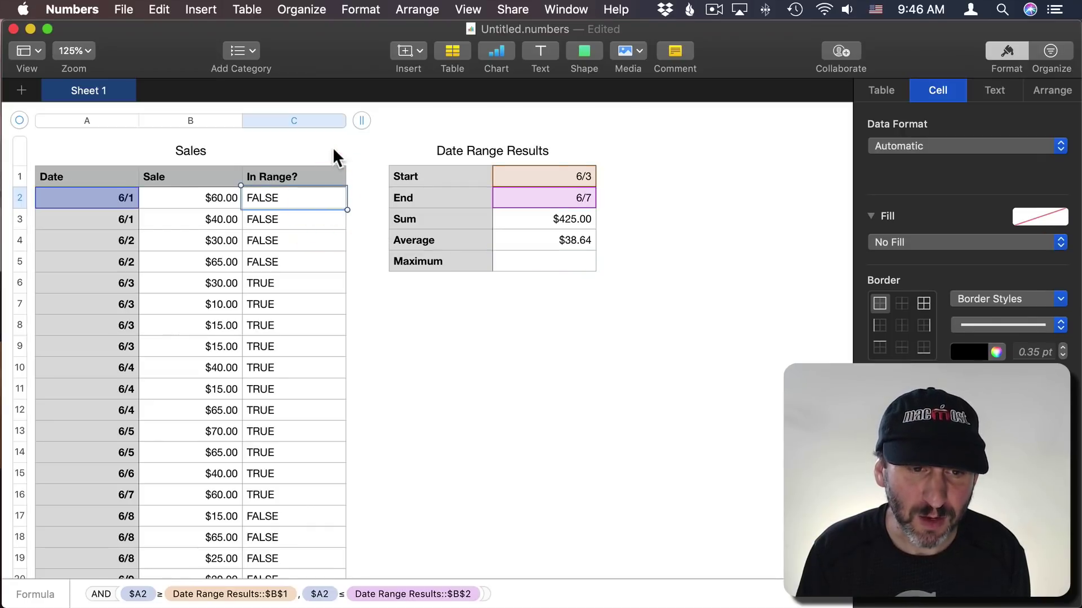
left_click_drag(362, 121, 475, 119)
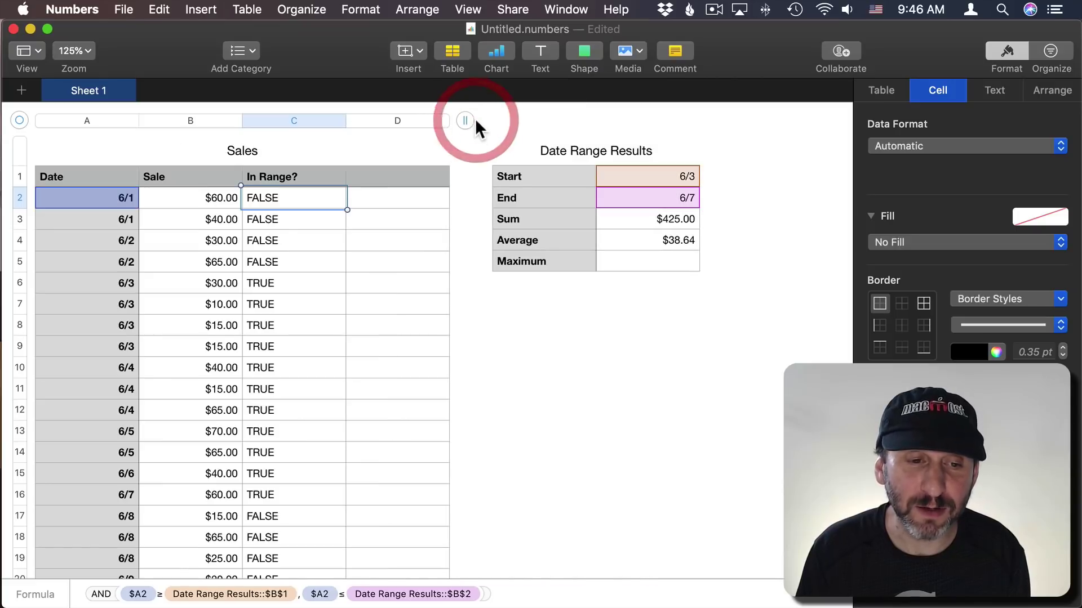
left_click(370, 172)
type("Max")
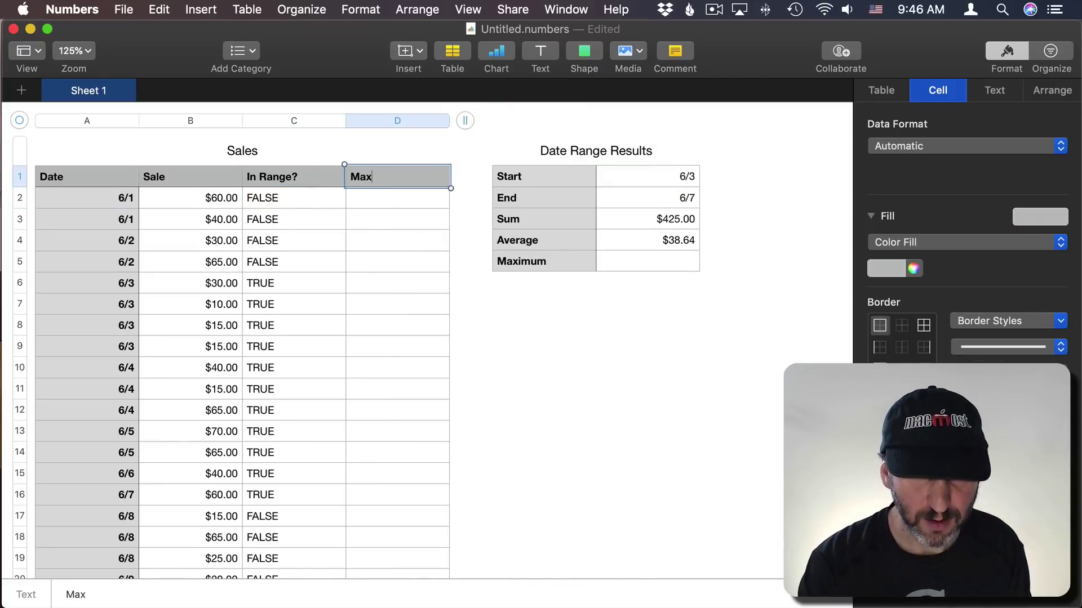
type(" Val")
key("Return")
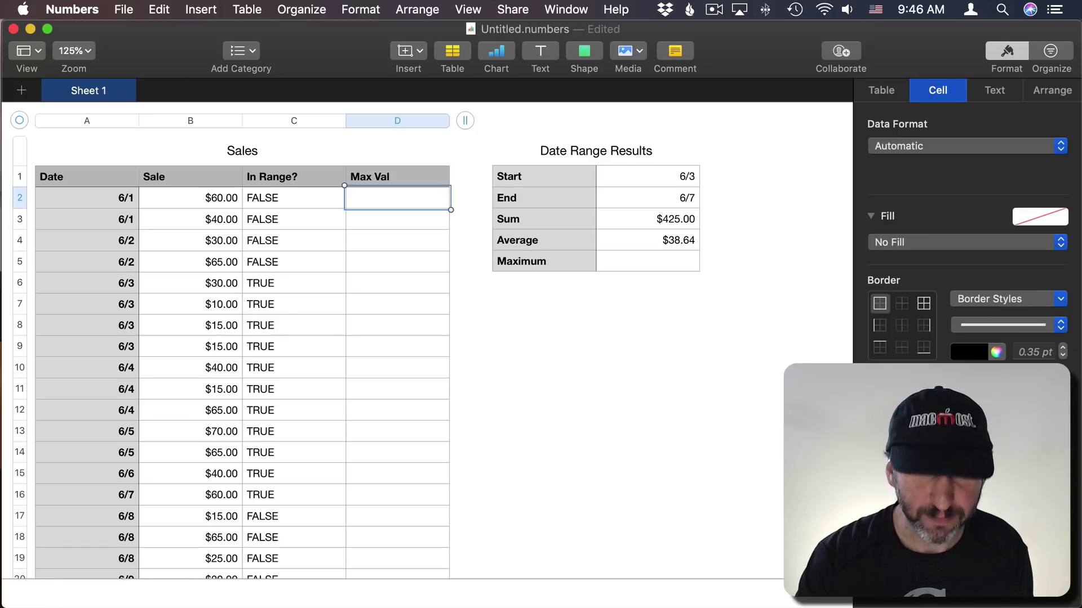
Step: Enter a formula in D2 of the Sales table that multiplies the sale in B2 by the in-range value in C2
key("equal")
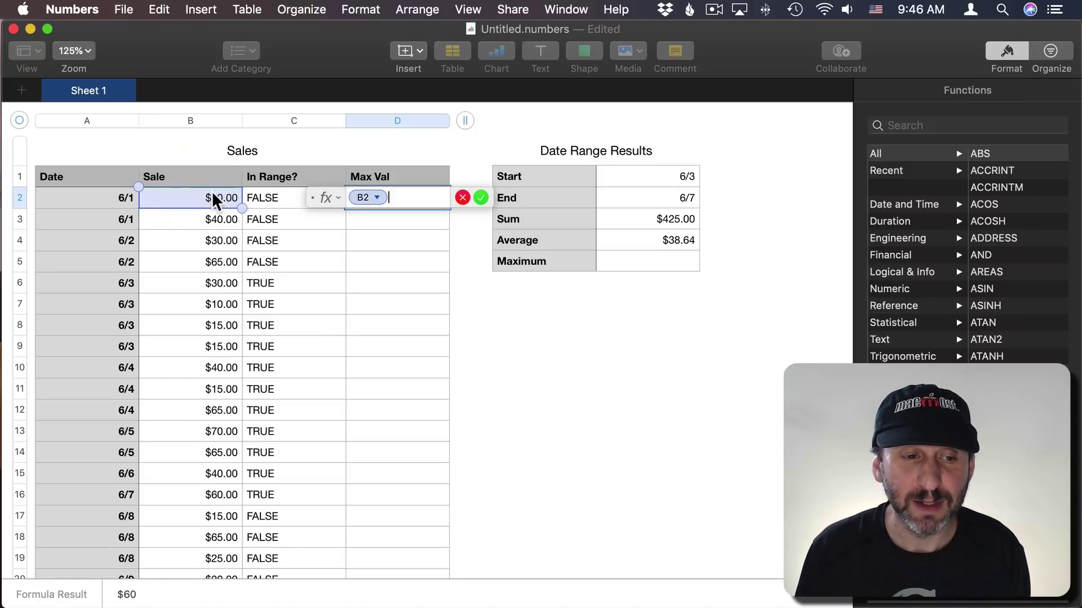
type("*")
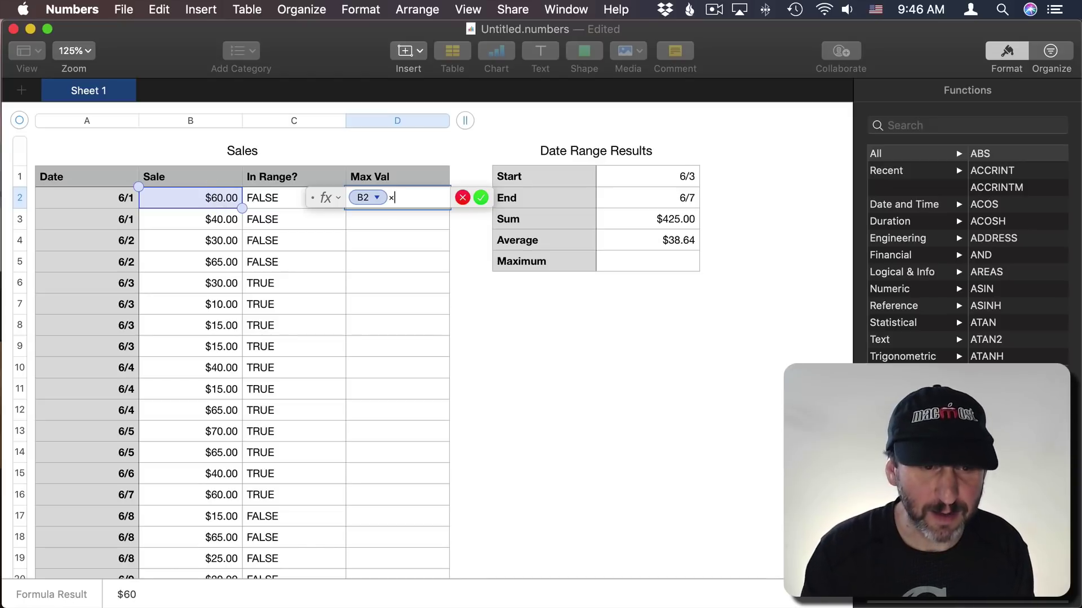
left_click(289, 199)
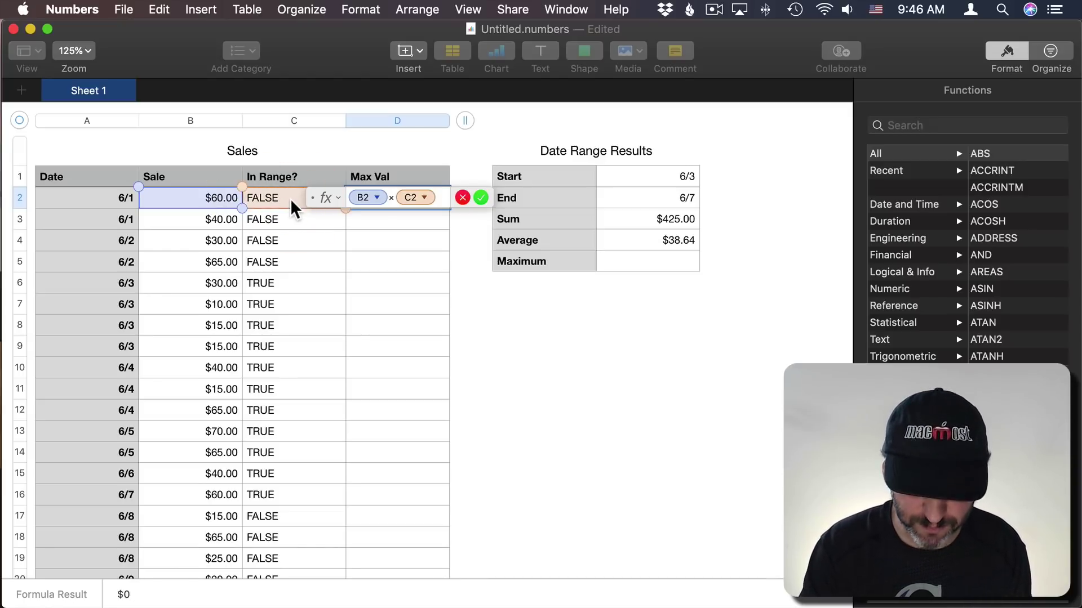
key("Return")
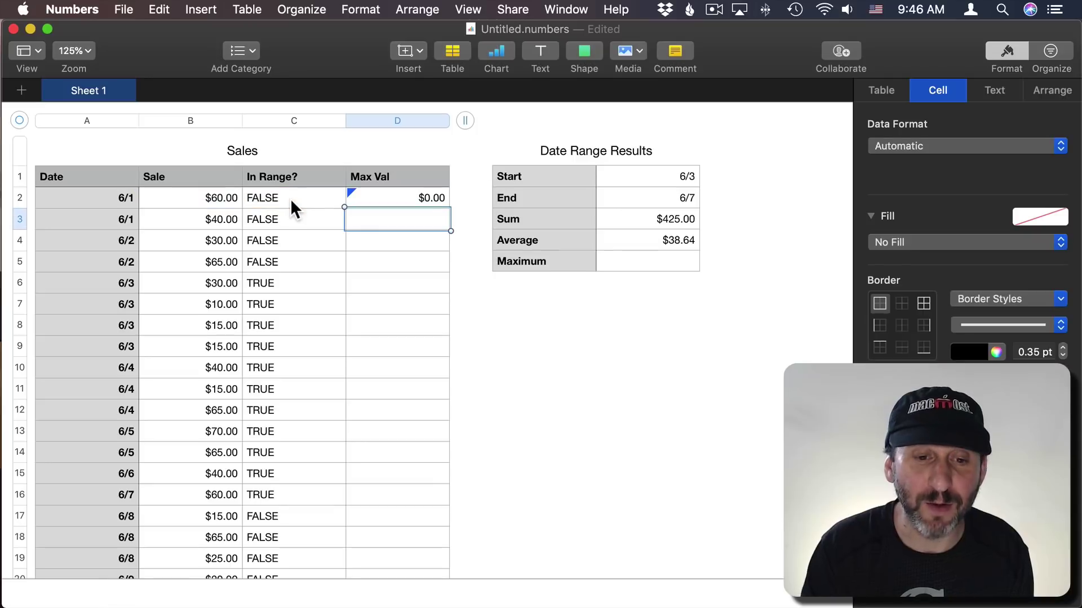
Step: Copy the D2 formula into D3 through D22 of the Max Val column and check the formula in D6
left_click(427, 198)
left_click(414, 221)
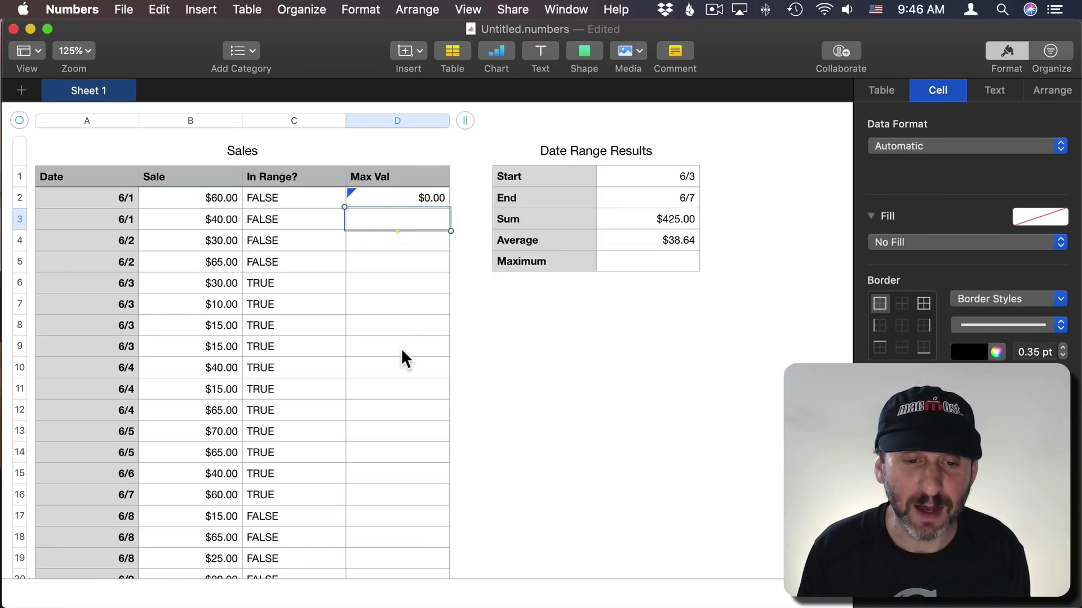
scroll(402, 348, "down", 4)
left_click(376, 508, "shift")
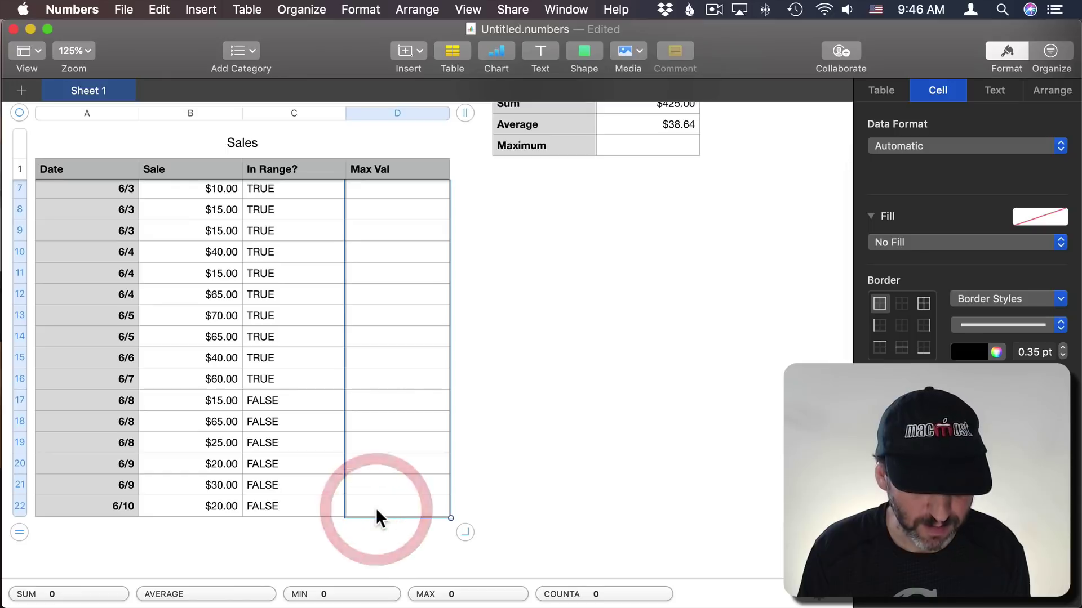
key("super+v")
scroll(376, 509, "up", 3)
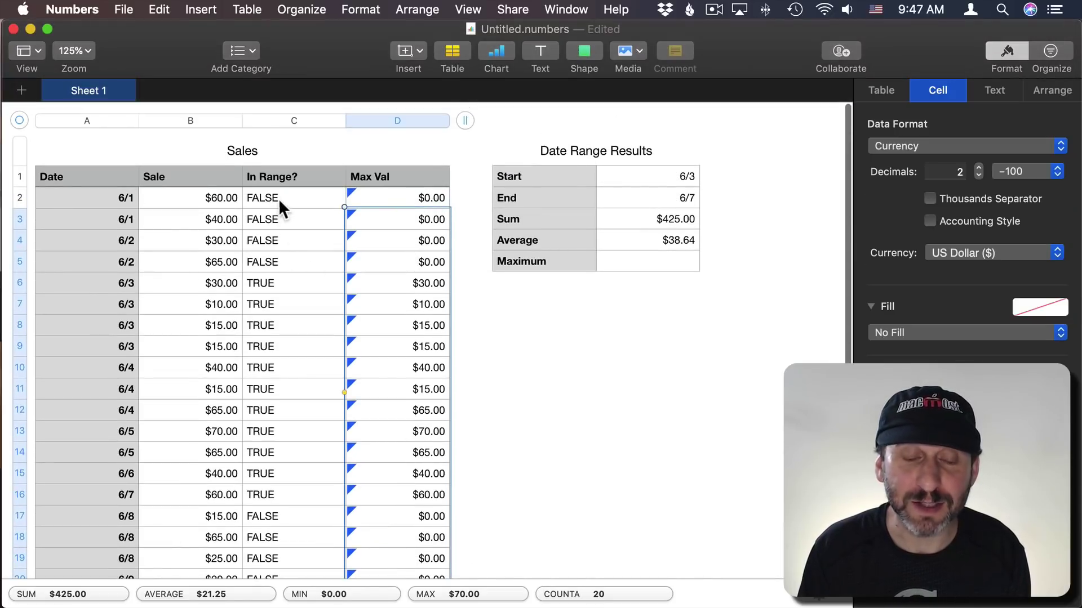
left_click(425, 286)
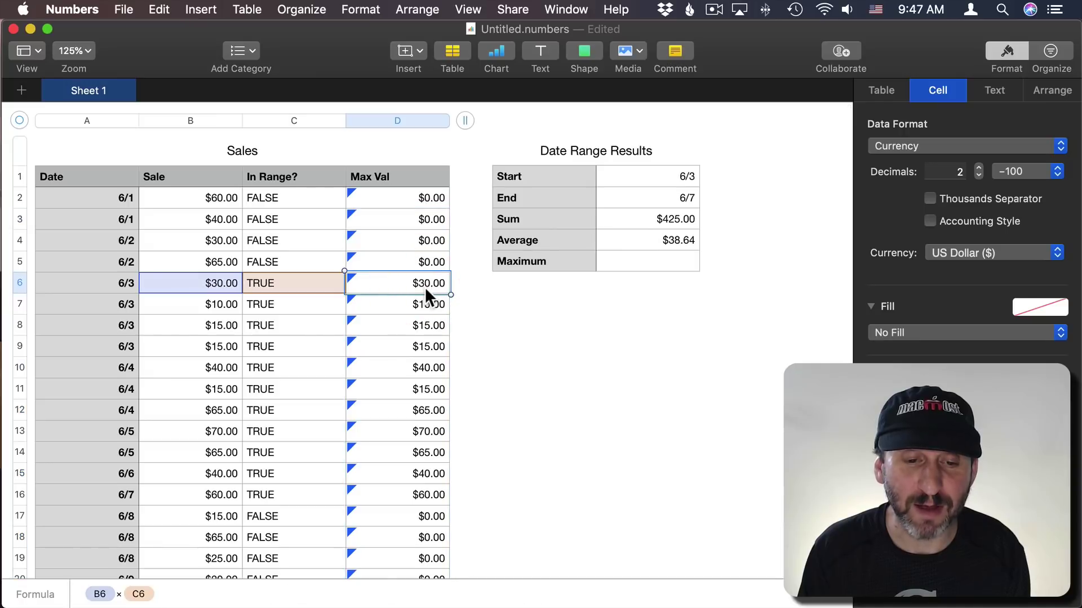
Step: Examine the Max Val formulas in D7, D8 and D2 of the Sales table
left_click(423, 304)
left_click(425, 321)
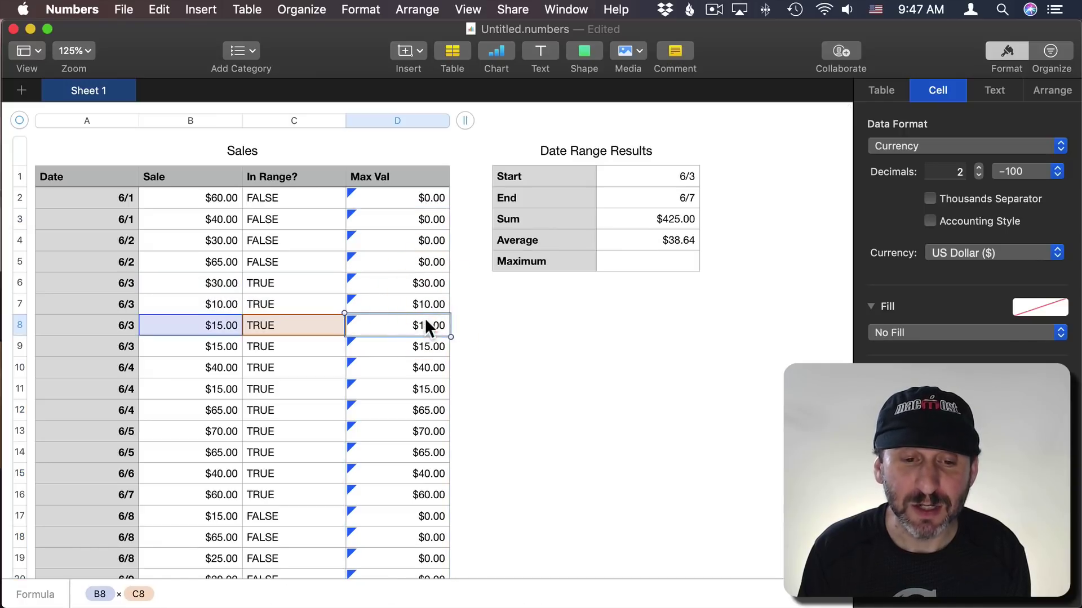
left_click(434, 200)
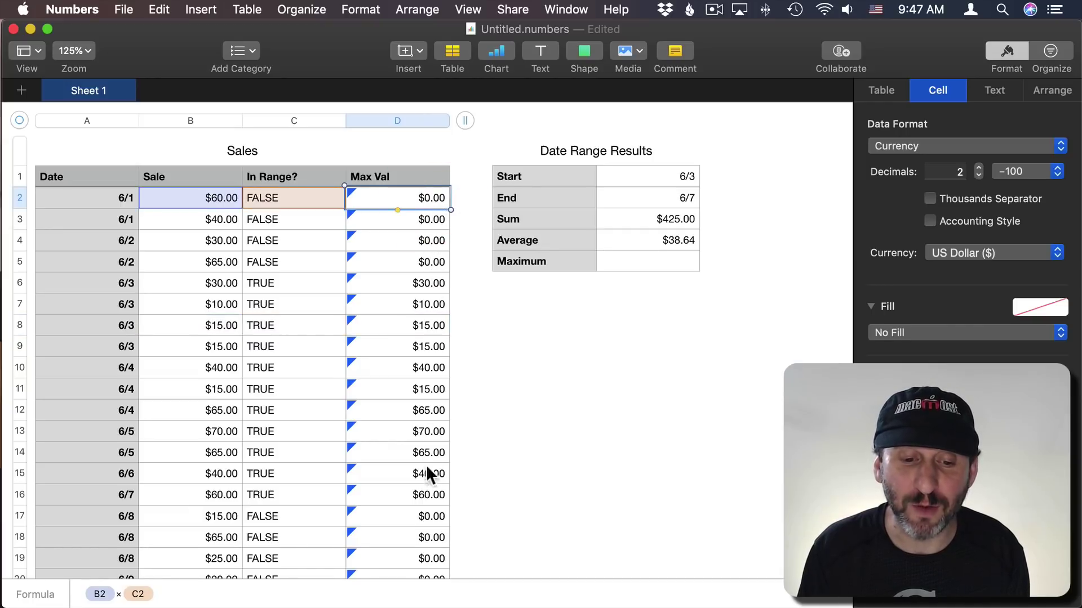
Step: Enter a MAX formula over the Max Val column in the Maximum cell of Date Range Results and check it against D13 of Sales
left_click(636, 262)
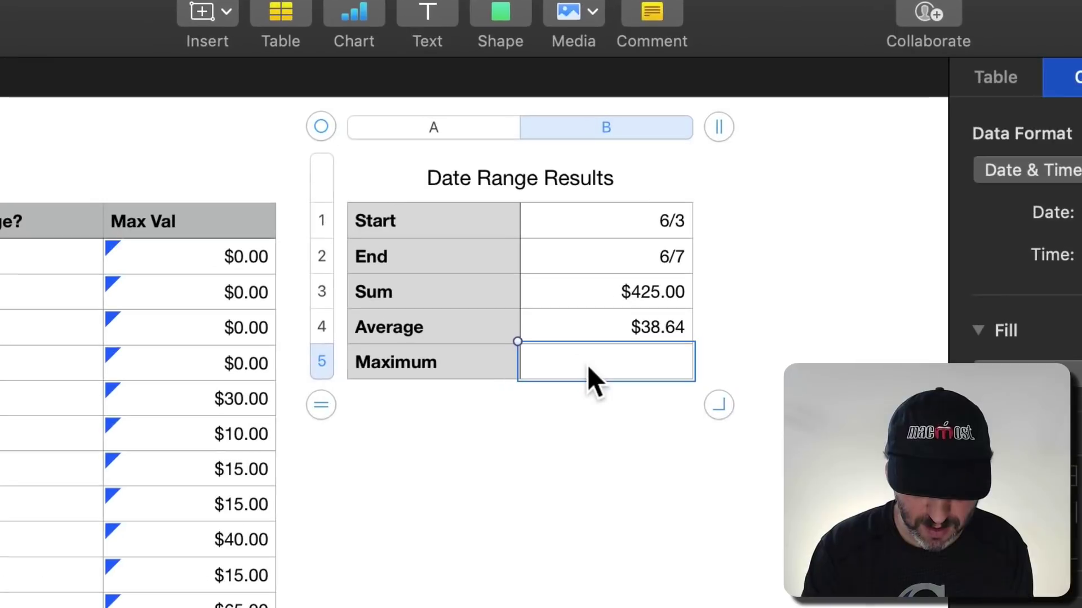
type("=")
type("MAX")
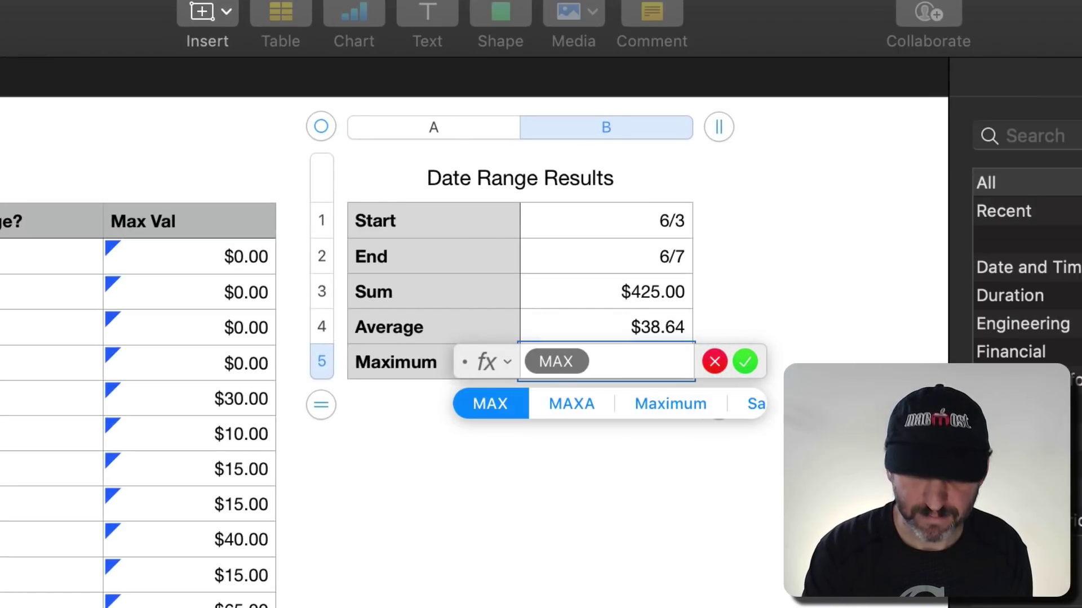
key("Return")
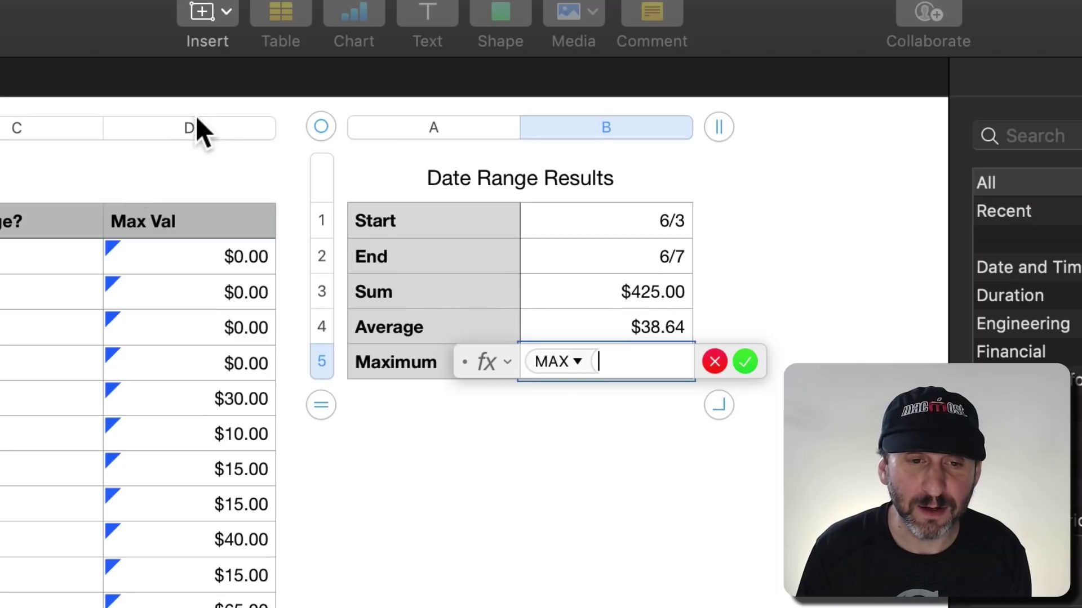
left_click(191, 122)
type(")")
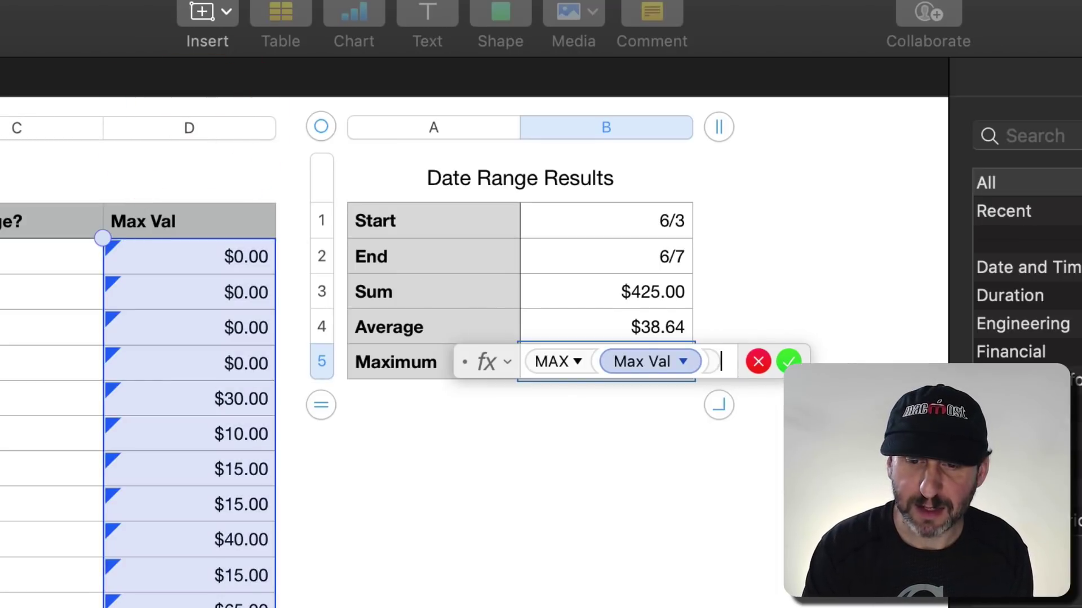
key("Return")
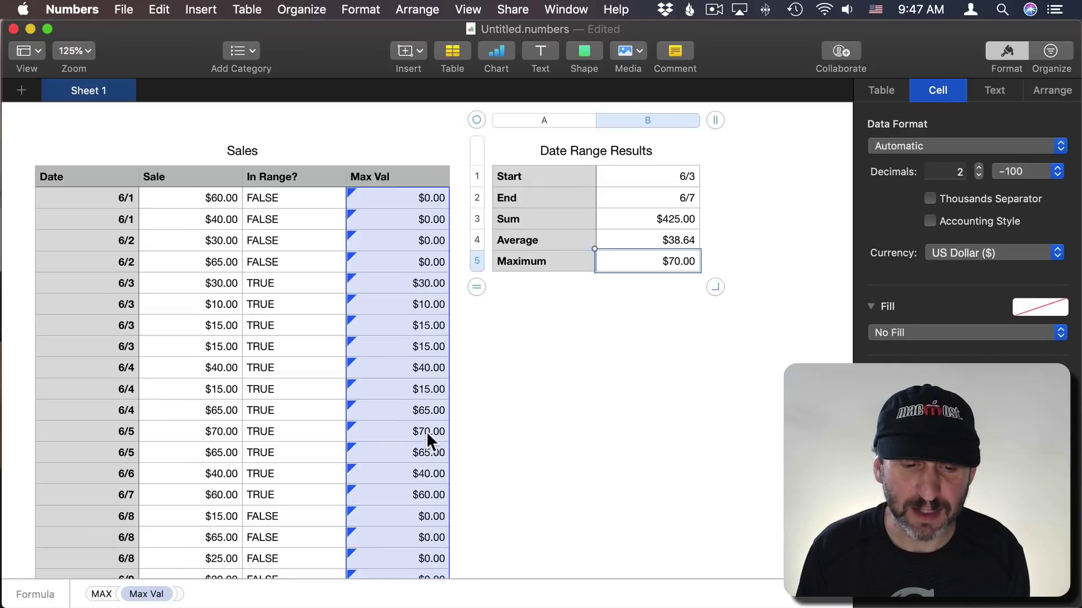
left_click(430, 430)
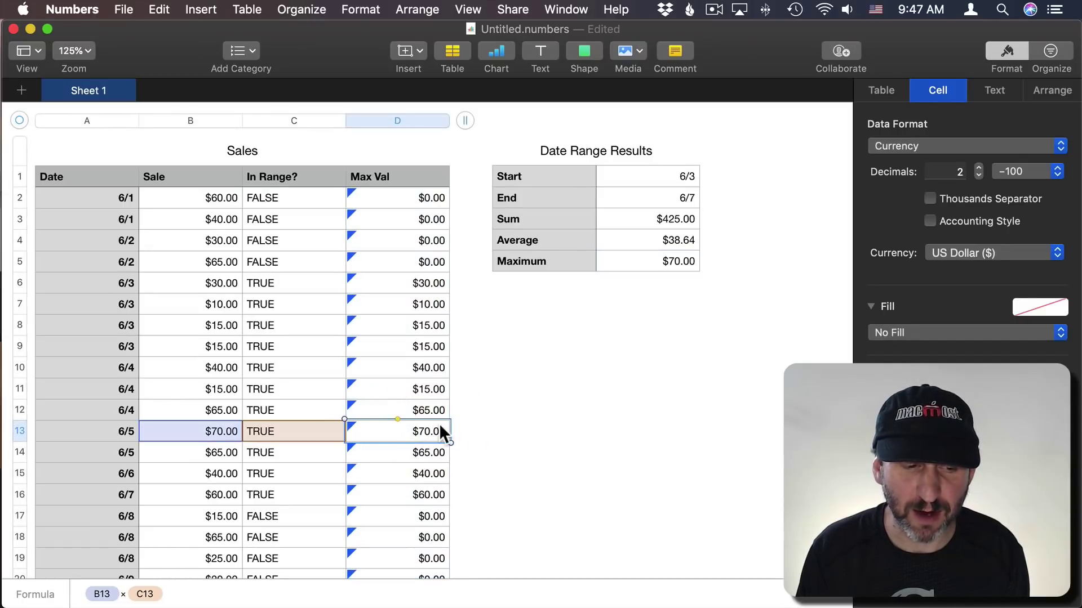
Step: Set the End date in the Date Range Results table to 6/4
left_click(664, 198)
left_click(665, 198)
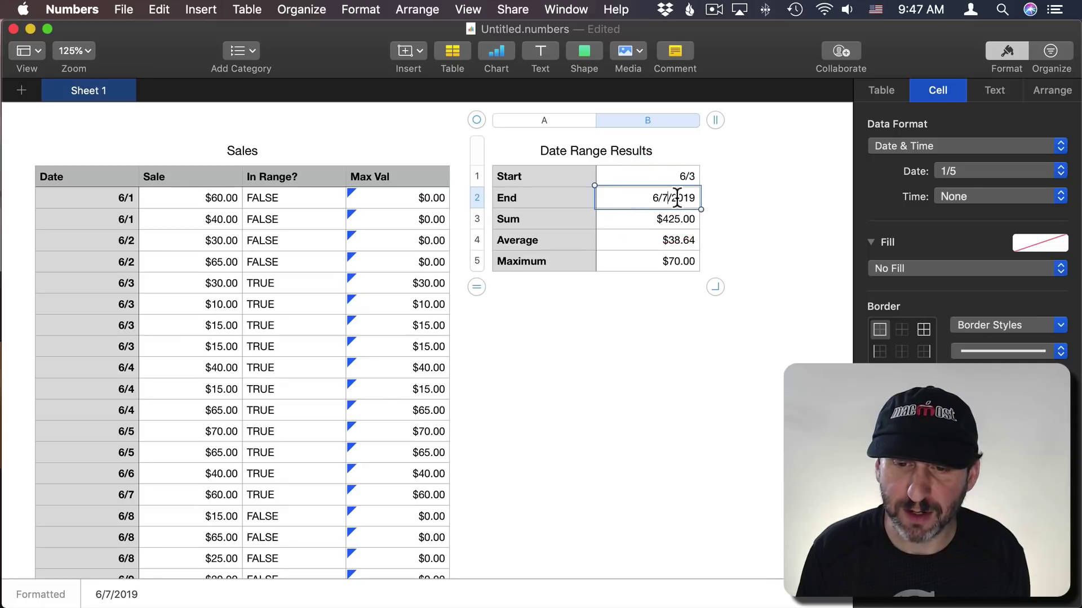
double_click(666, 198)
type("4")
key("Return")
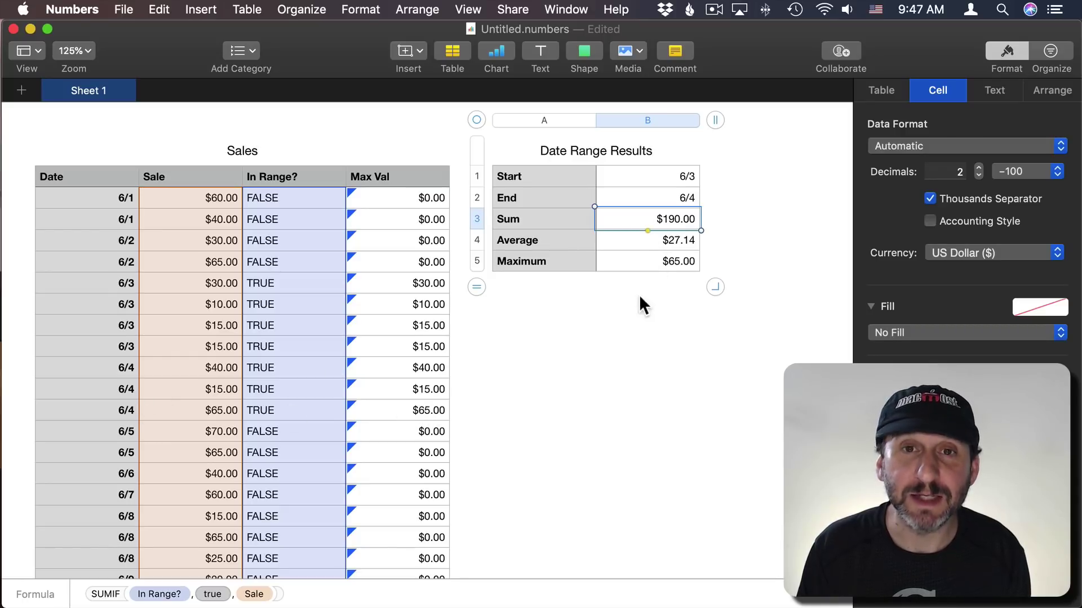
left_click(624, 336)
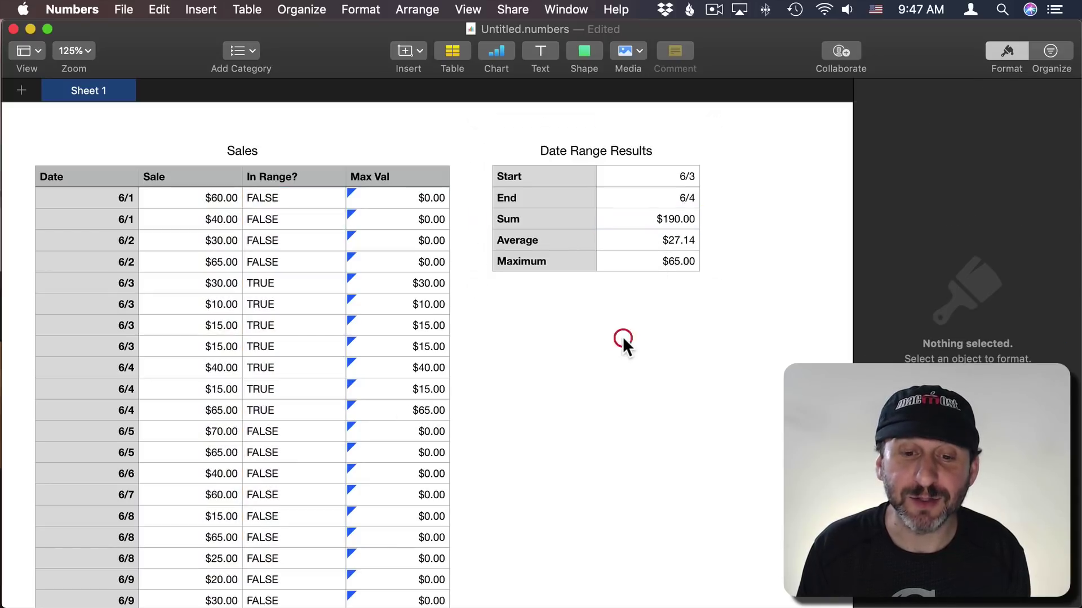
Step: Review the Start and End dates and the Sum, Average and Maximum formulas in the Date Range Results table
left_click(651, 177)
left_click(650, 199)
left_click(658, 175)
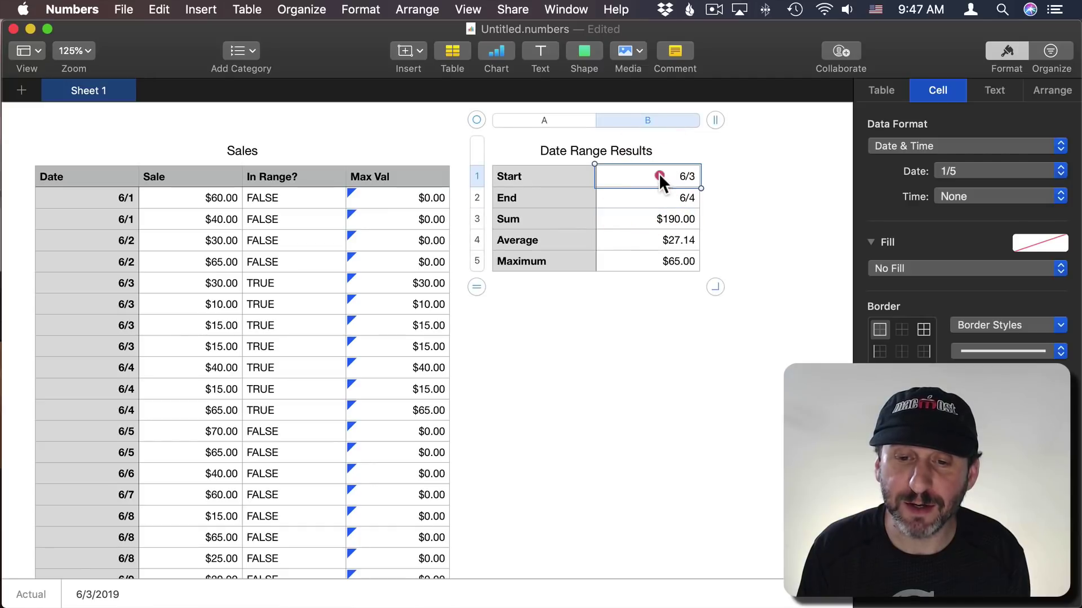
left_click(656, 219)
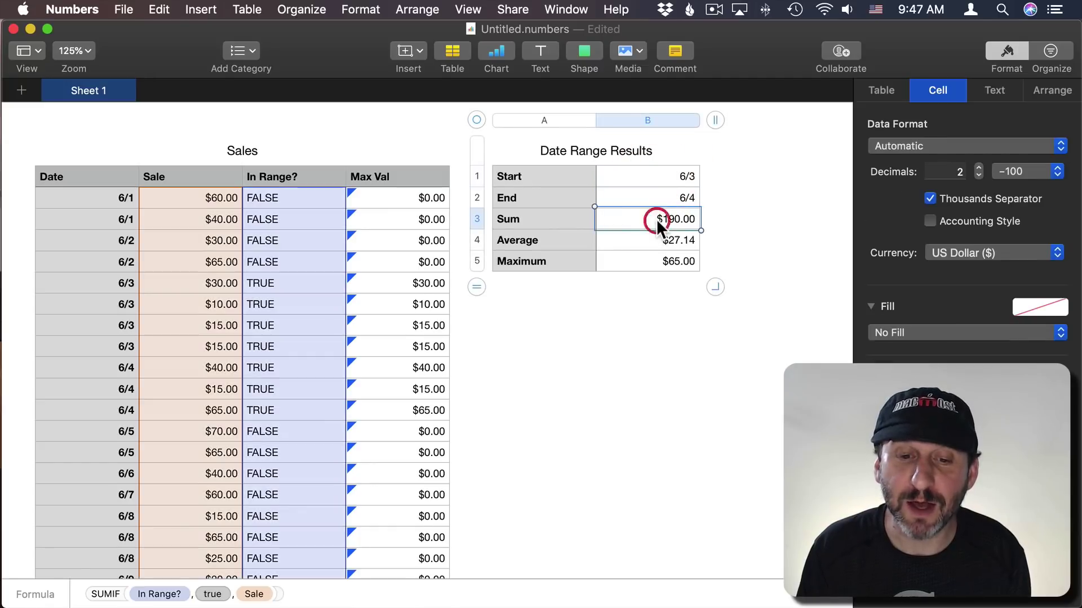
left_click(651, 242)
left_click(648, 264)
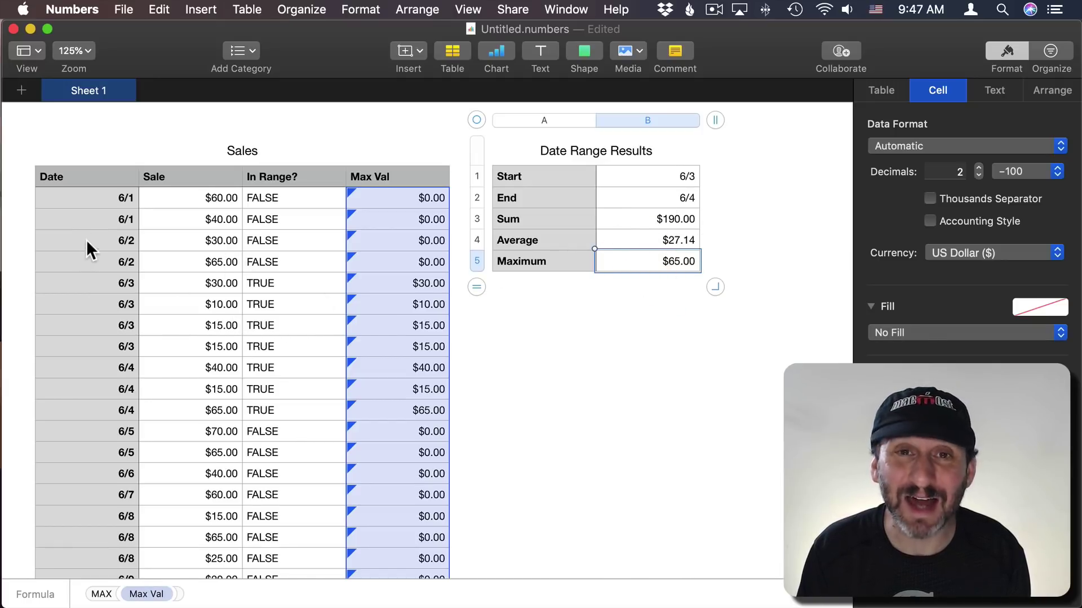
Step: Change the date in A11 of the Sales table to 6/1/2019 and check the In Range? formula in that row
left_click(84, 255)
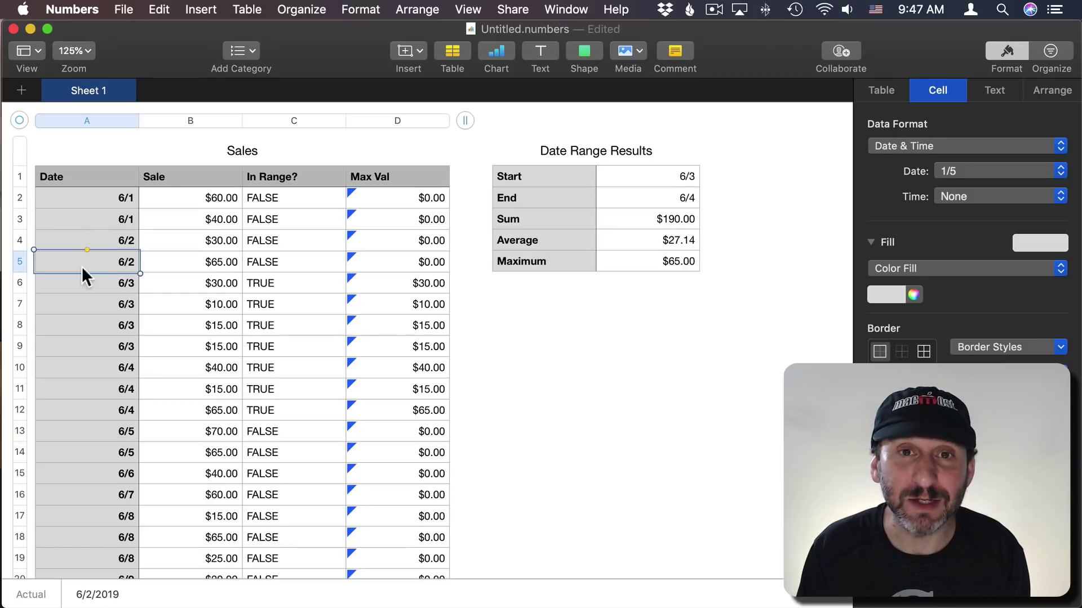
left_click(97, 202)
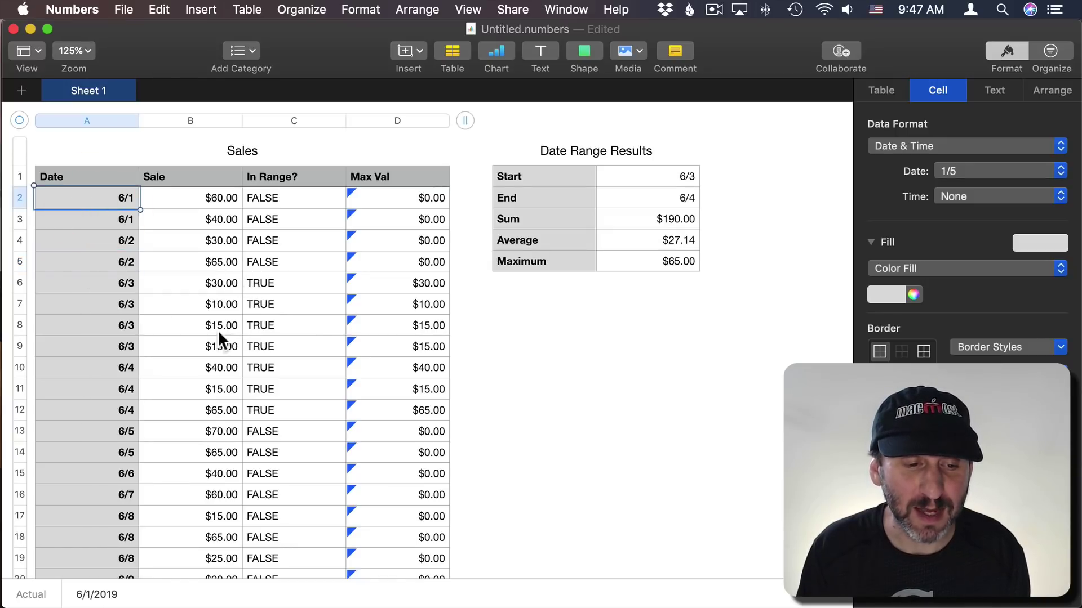
double_click(117, 391)
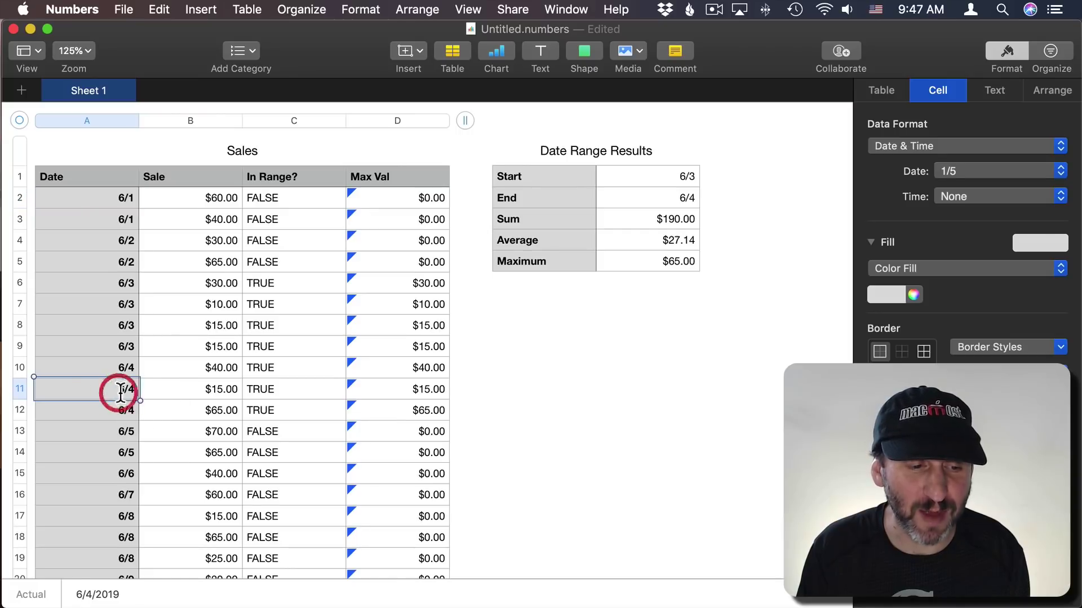
key("BackSpace")
type("1/2019")
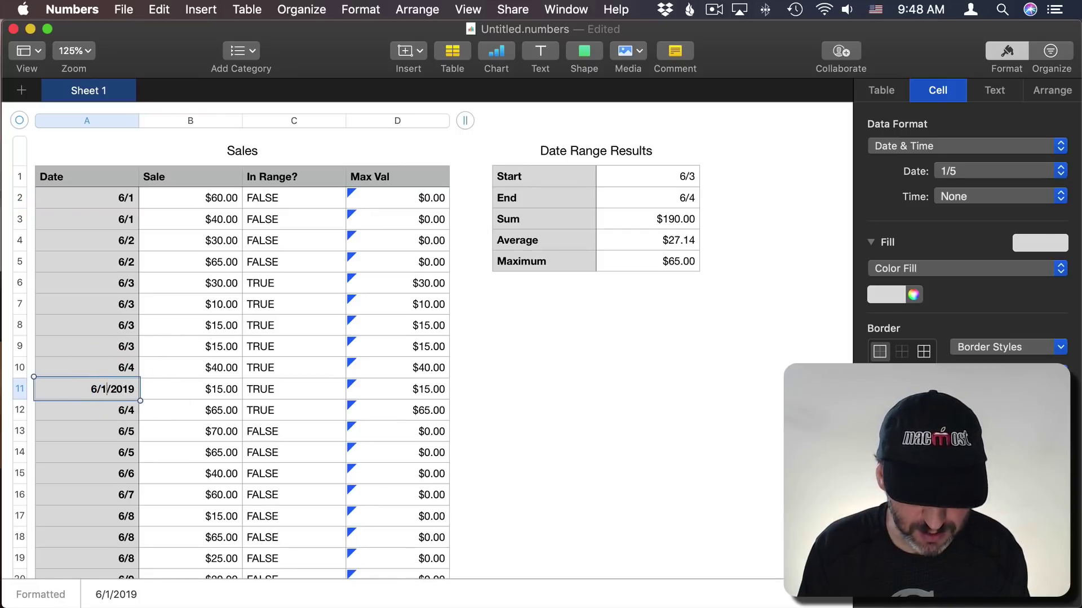
key("Return")
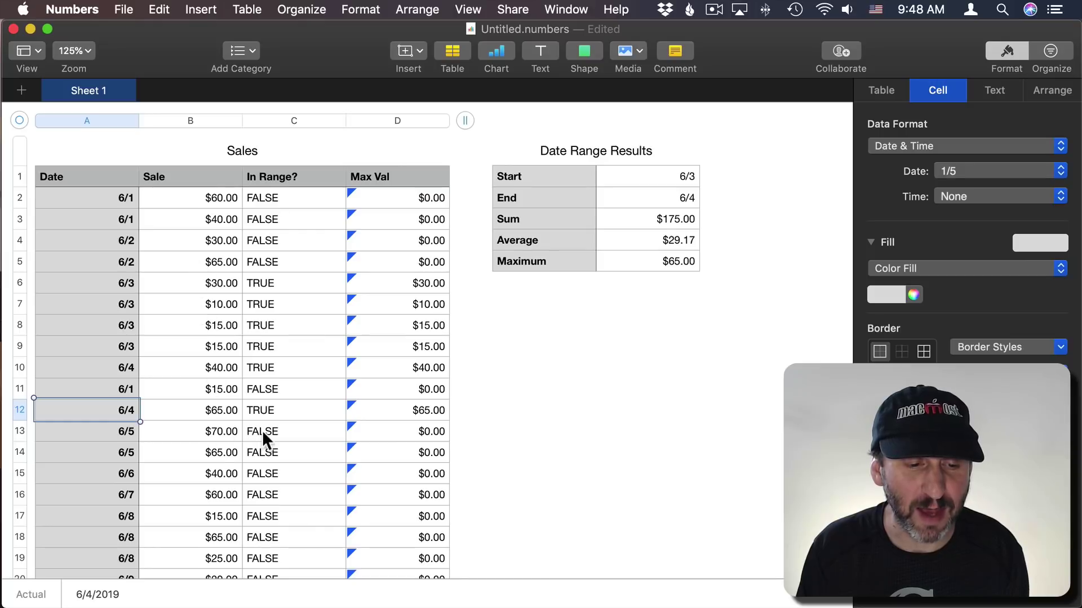
left_click(257, 389)
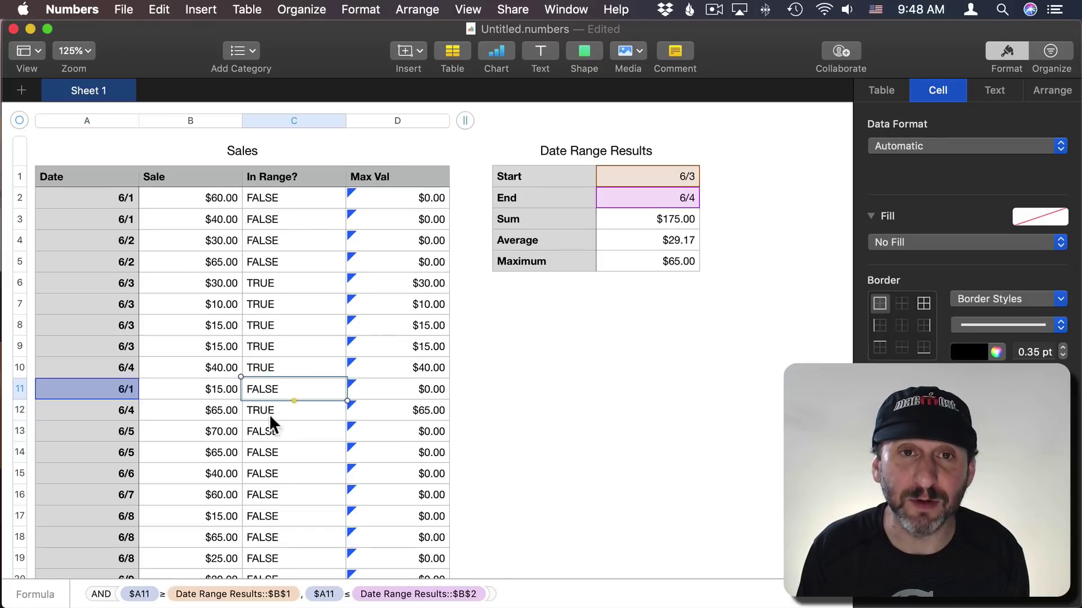
Step: Hide the In Range? and Max Val helper columns of the Sales table
left_click_drag(317, 120, 440, 124)
left_click(443, 122)
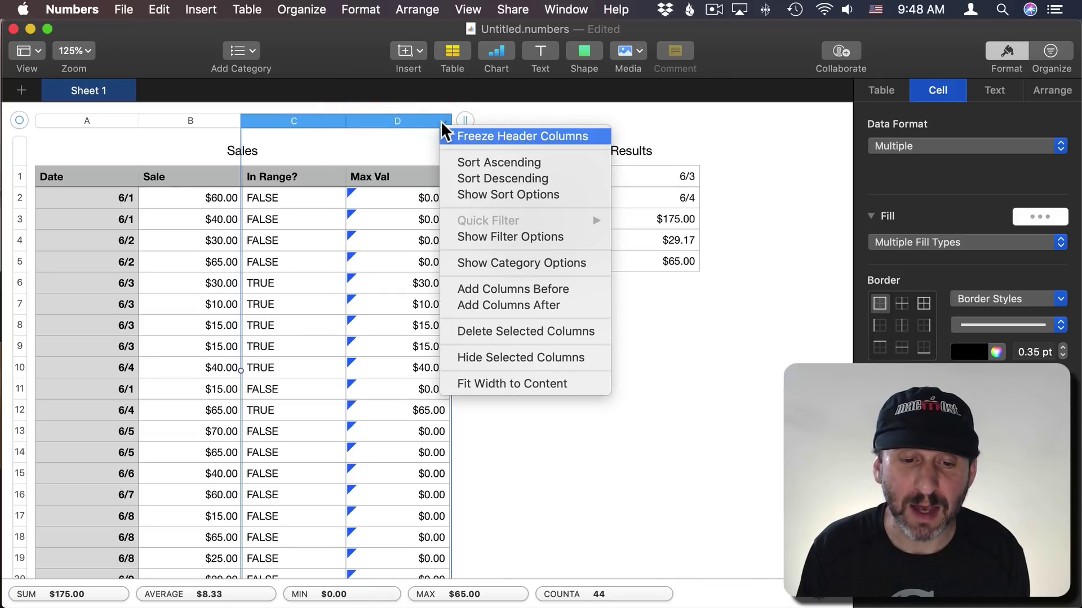
left_click(485, 357)
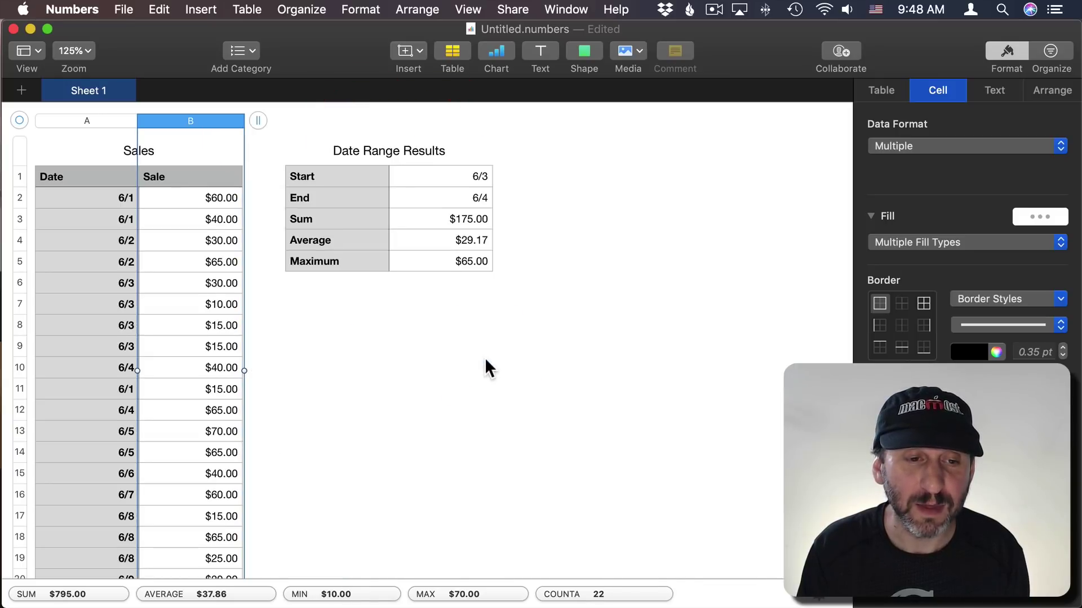
left_click(385, 321)
Step: Set the End date in the Date Range Results table to 6/7 and deselect the table
left_click(474, 197)
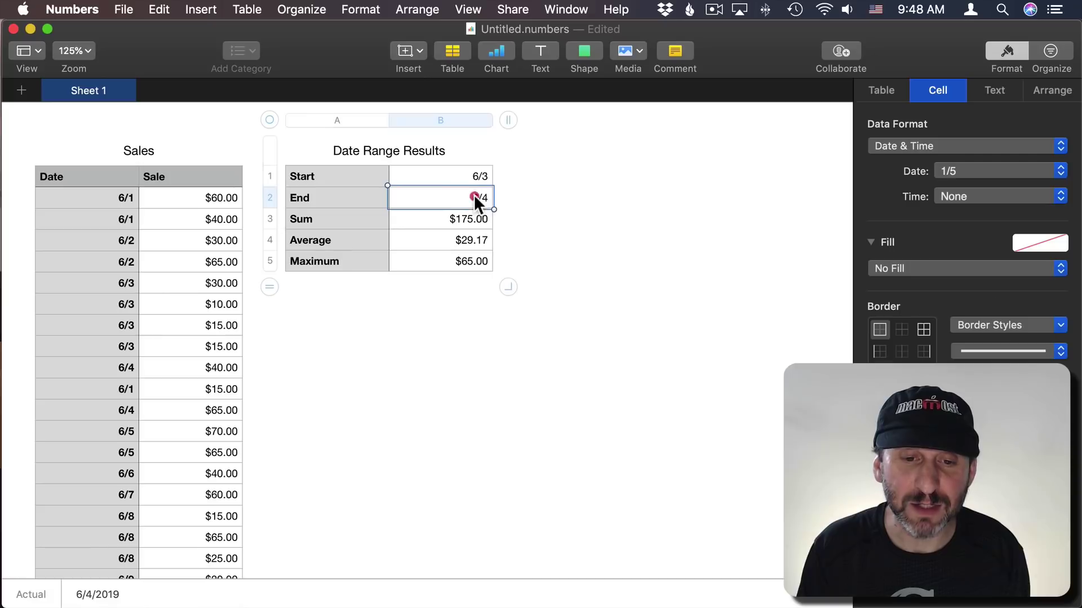
left_click(473, 198)
key("BackSpace")
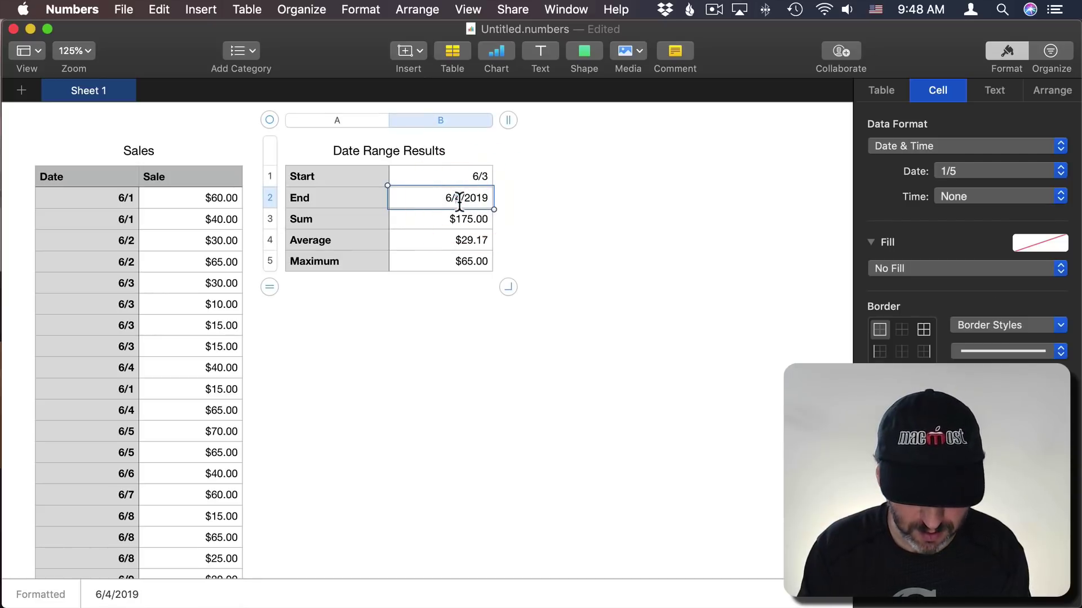
type("7")
key("Return")
left_click(452, 313)
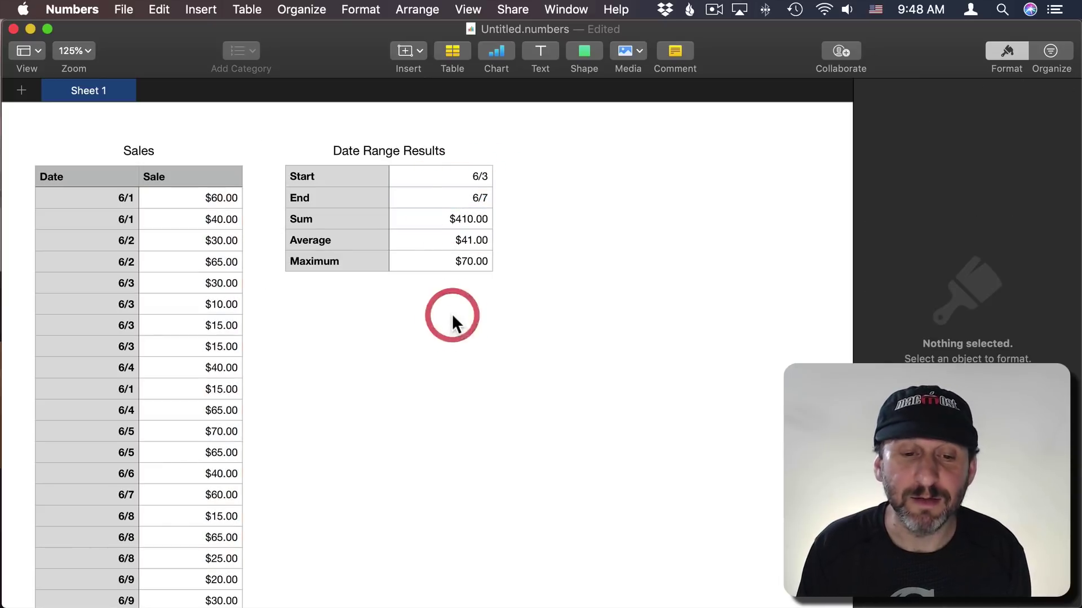